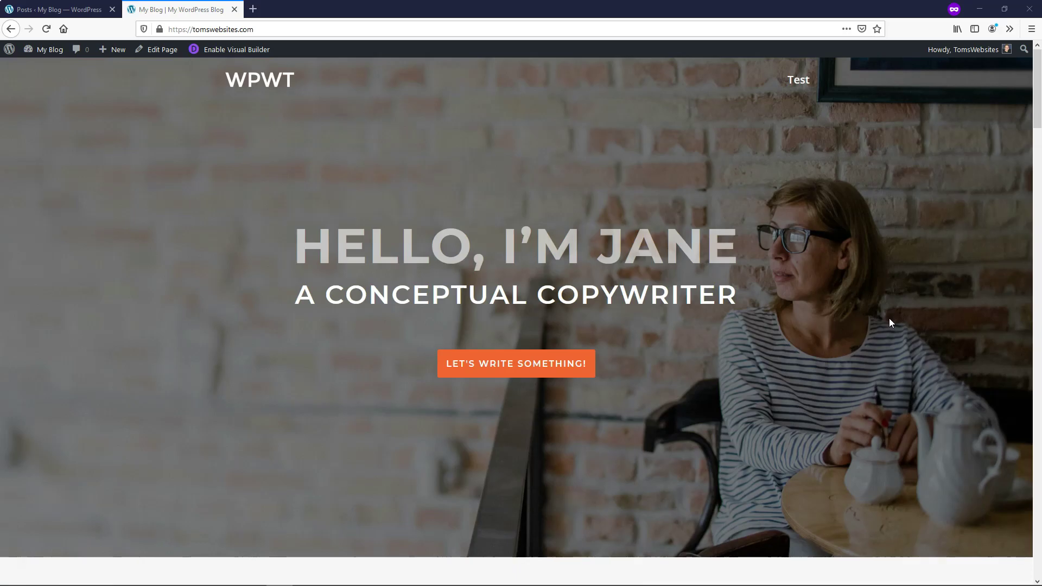
Step: Scroll down the homepage to the Skype, Twitter and brand logo post cards above the footer
scroll(885, 313, "down", 5)
scroll(887, 317, "down", 5)
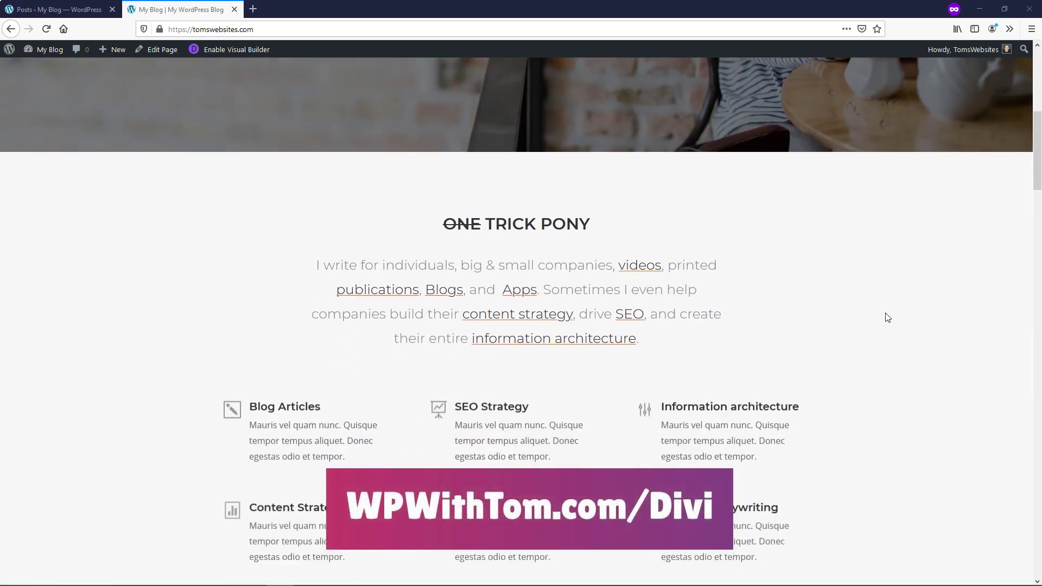
scroll(887, 317, "down", 1)
scroll(887, 317, "down", 6)
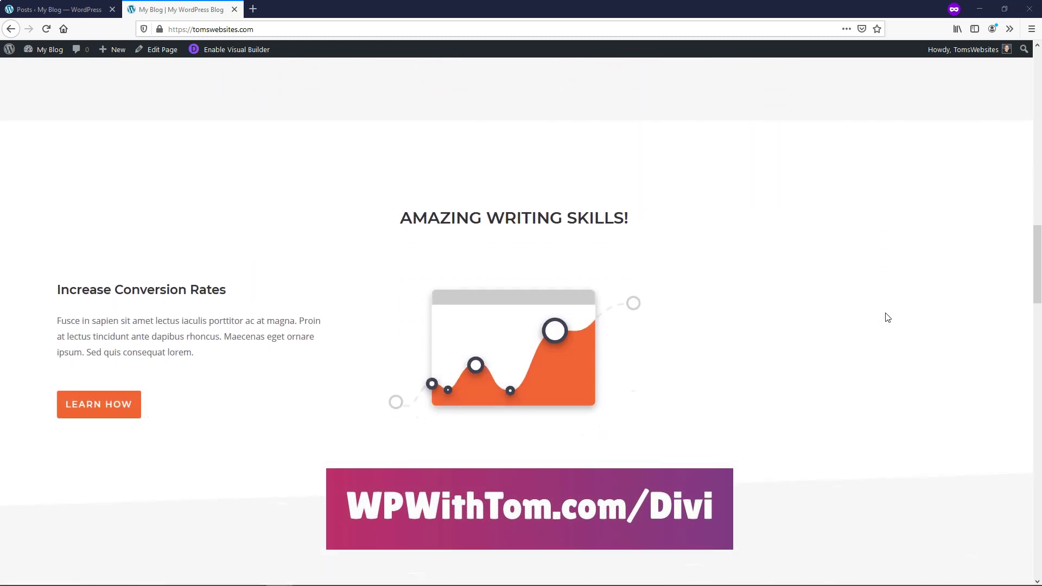
scroll(887, 318, "down", 4)
scroll(887, 318, "down", 3)
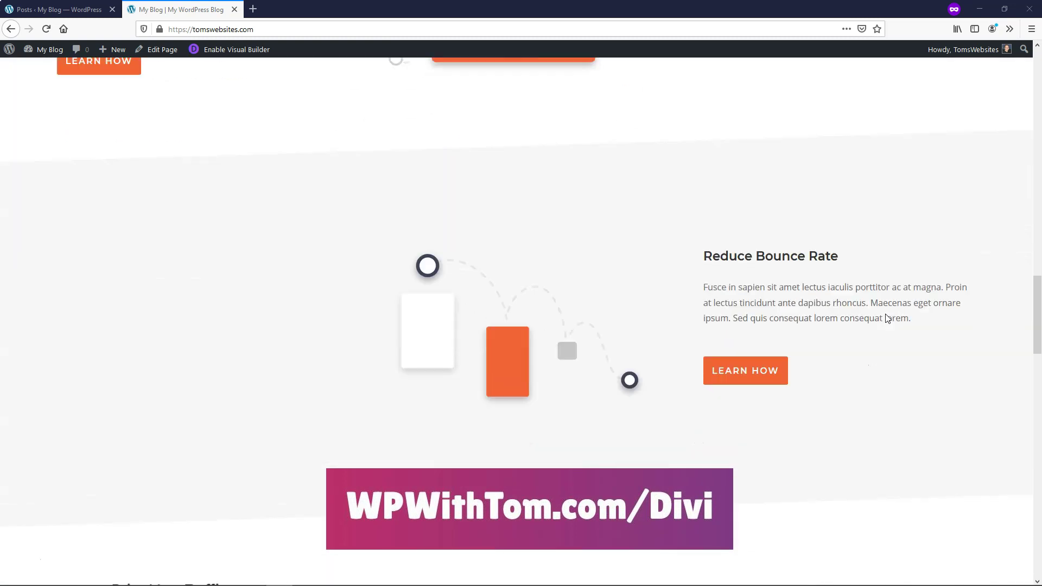
scroll(887, 318, "down", 5)
scroll(887, 319, "down", 10)
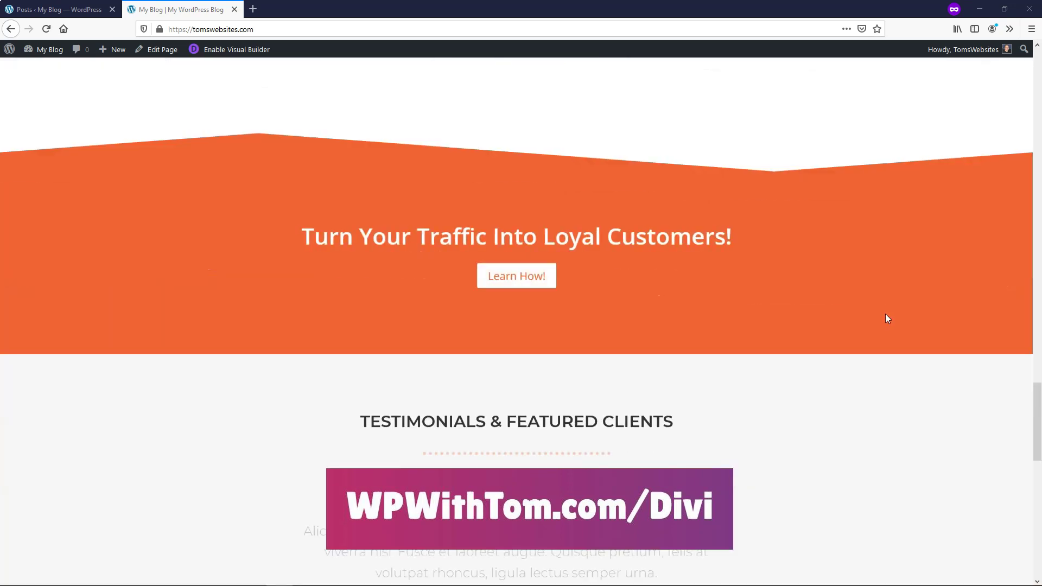
scroll(887, 318, "down", 4)
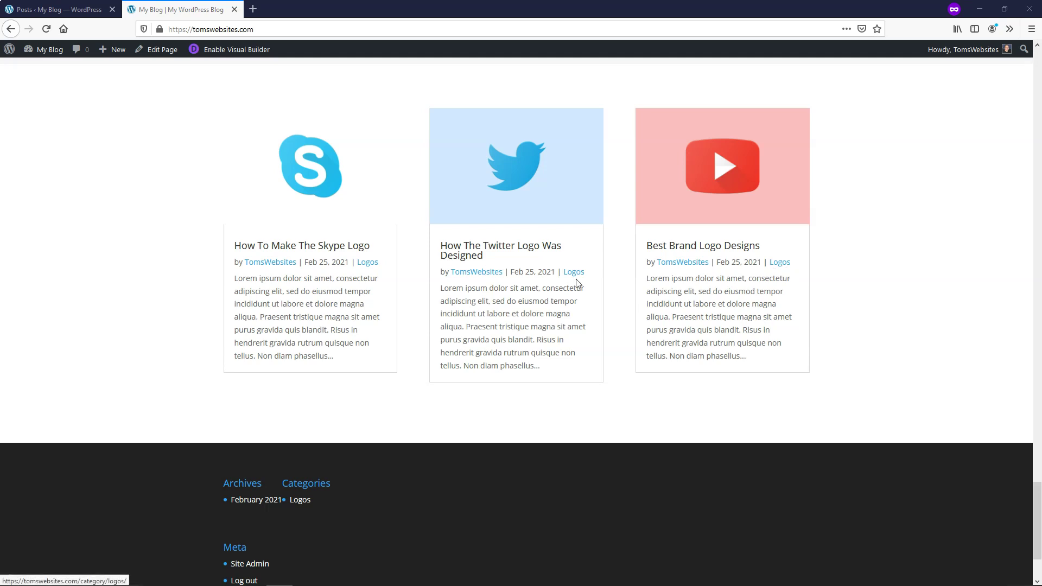
Step: Open 'How The Twitter Logo Was Designed' in the Visual Builder and scroll to the end of its text
left_click(539, 196)
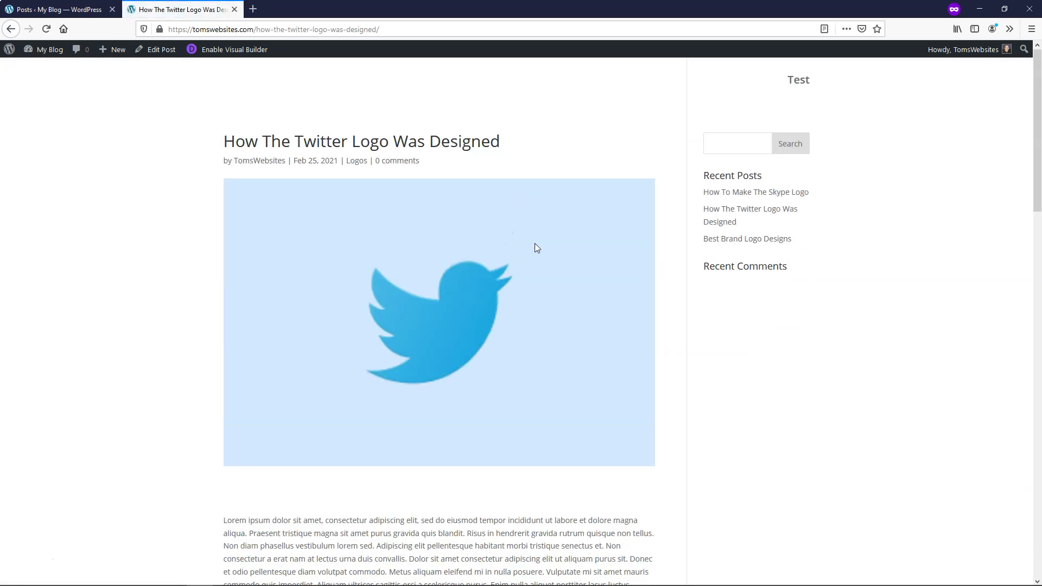
scroll(505, 313, "down", 20)
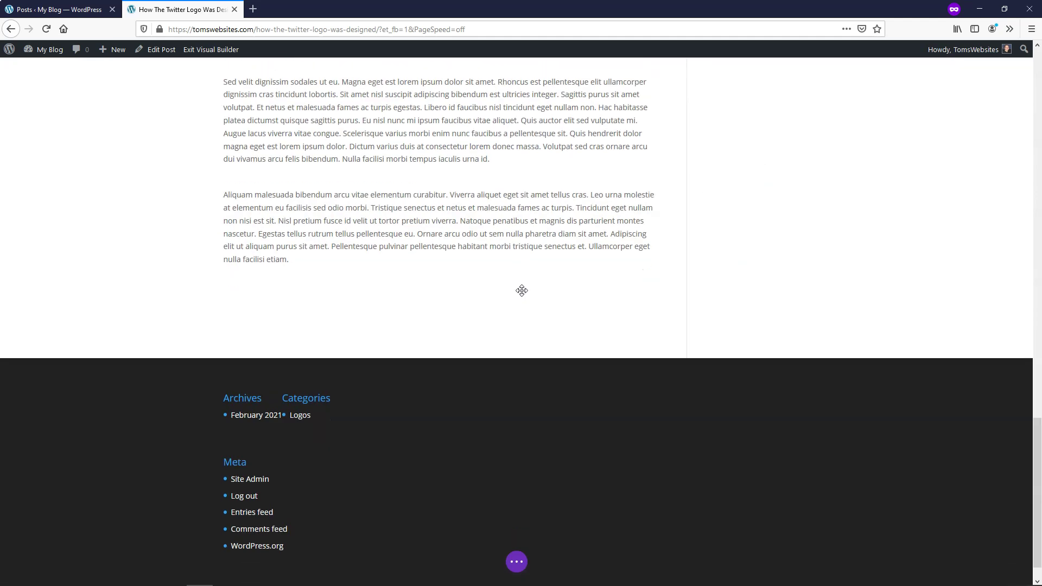
Step: Add a regular one-column section below the text and insert a Post Navigation module, searching 'pos'
mouse_move(438, 321)
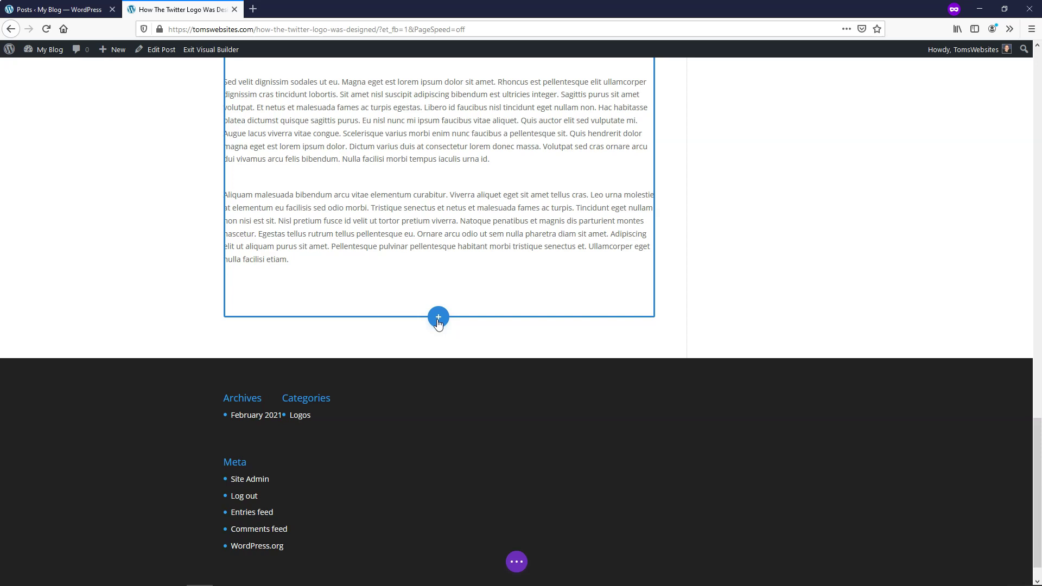
left_click(438, 322)
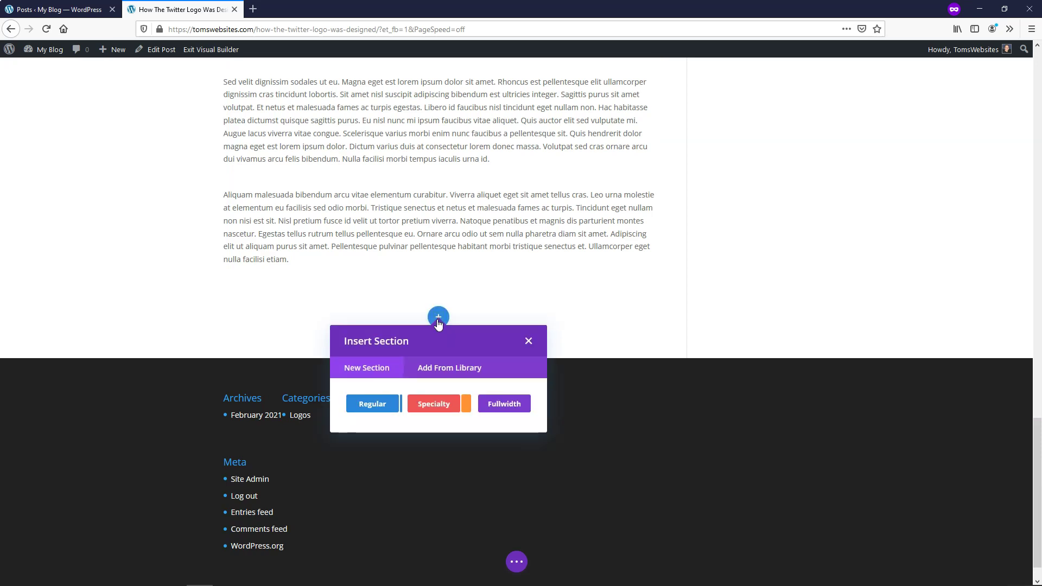
left_click(369, 406)
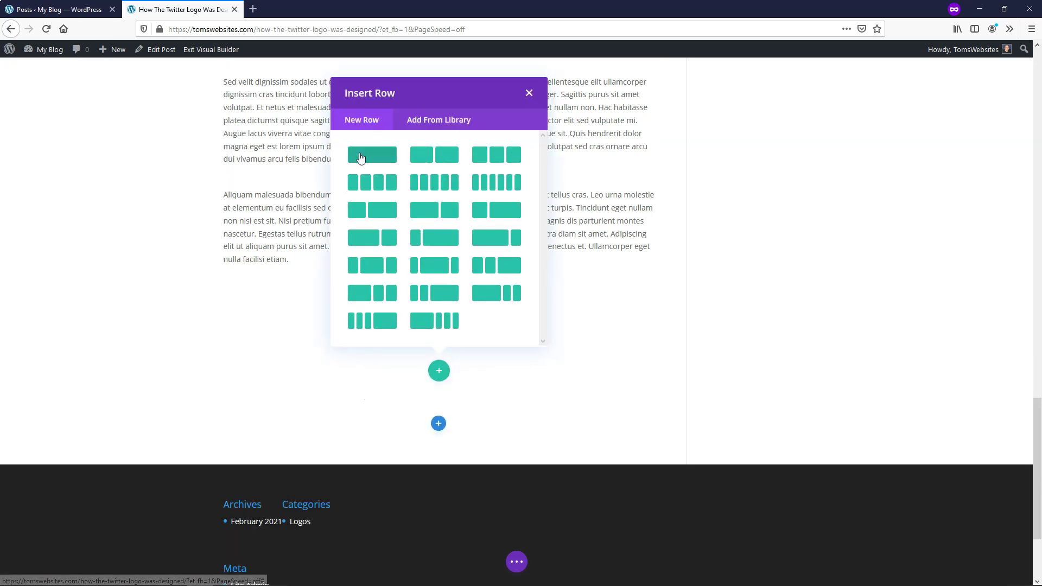
left_click(361, 156)
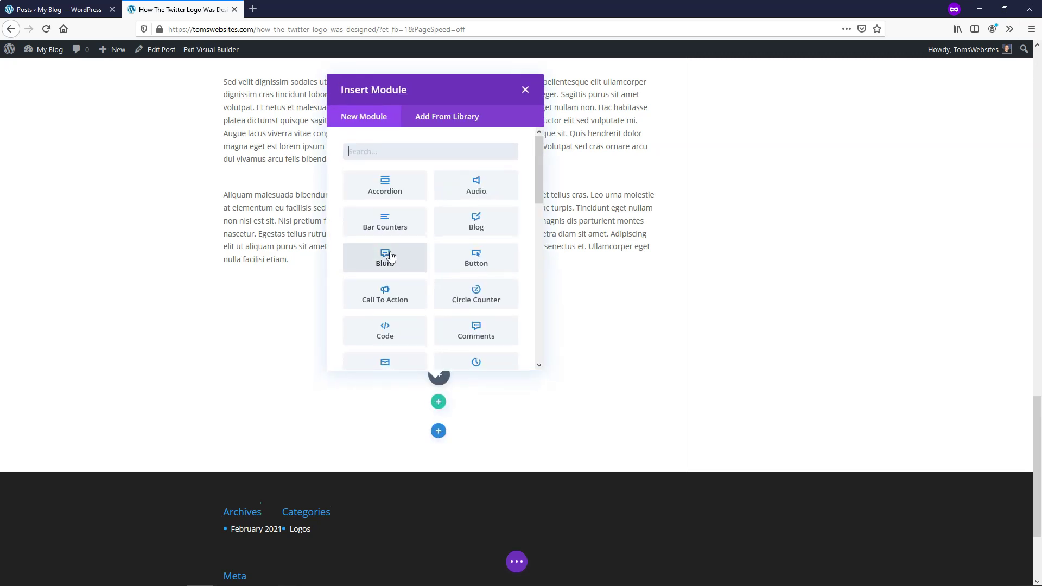
left_click(426, 156)
type("post")
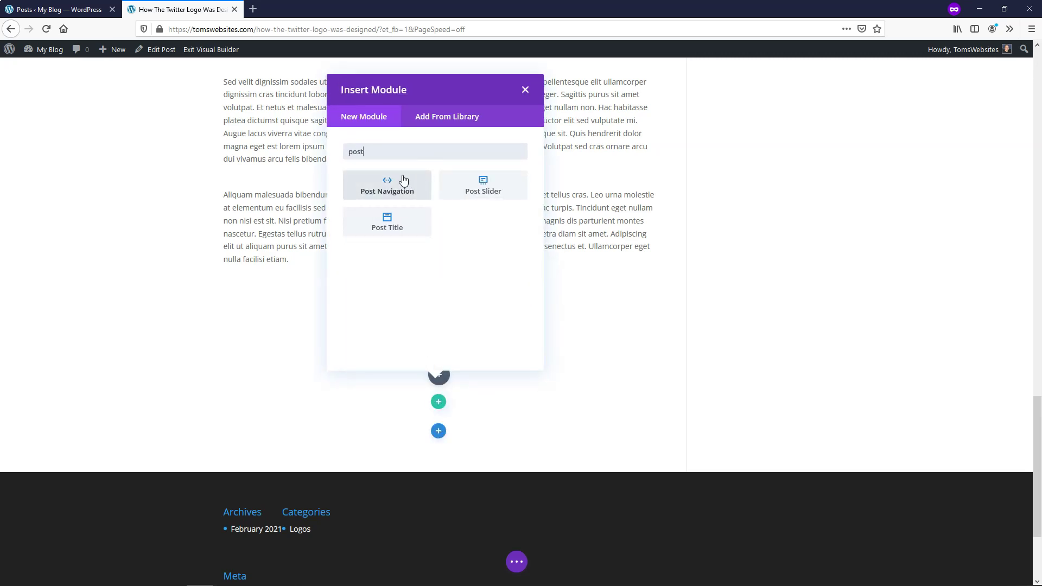
left_click(402, 181)
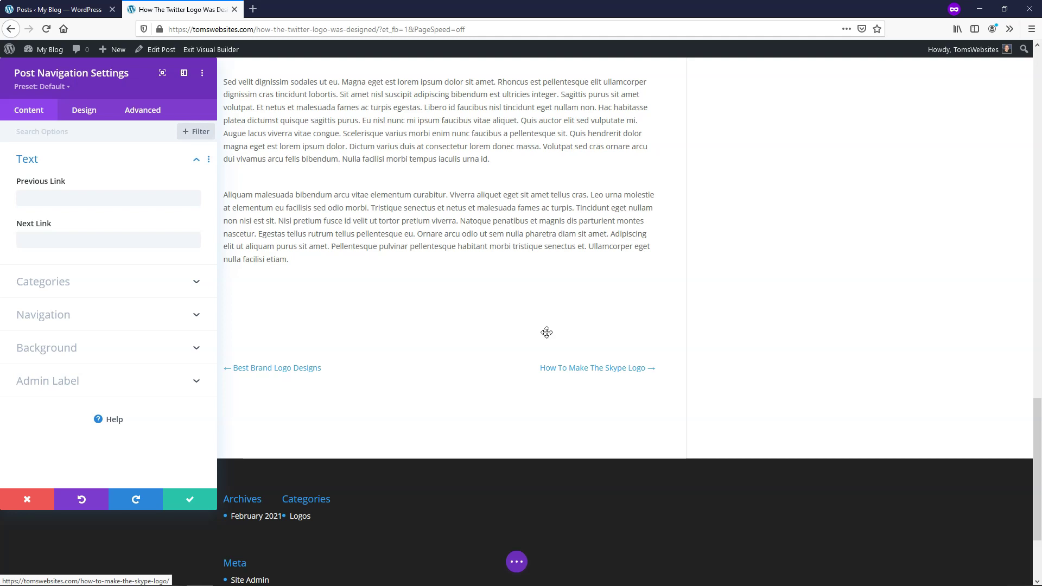
Step: Switch to the Posts ‹ My Blog tab listing the three published Logos posts
left_click(54, 10)
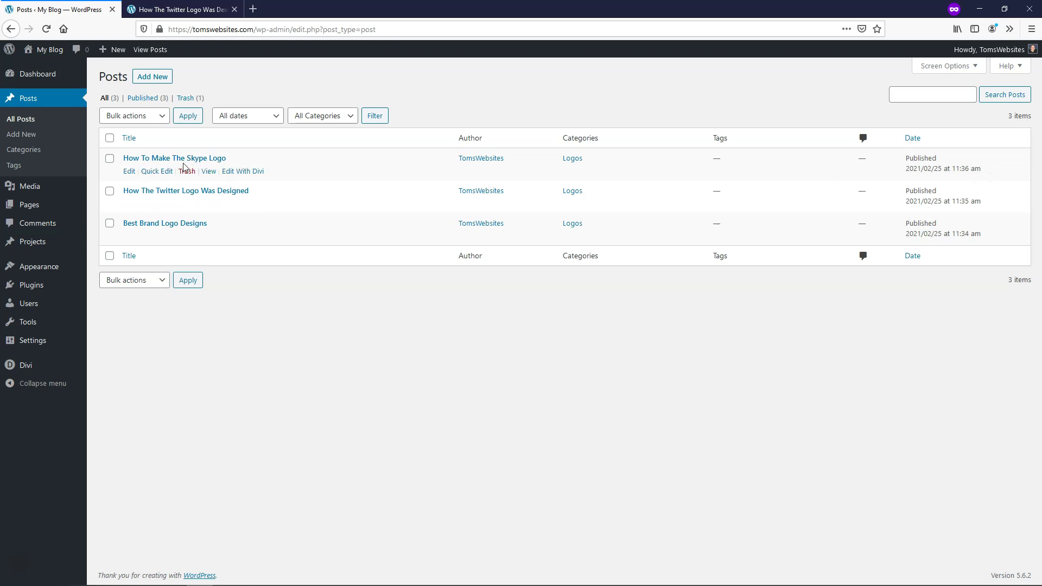
Step: Go back to the Twitter post's builder tab with the empty Previous and Next Link fields
key("ctrl+Tab")
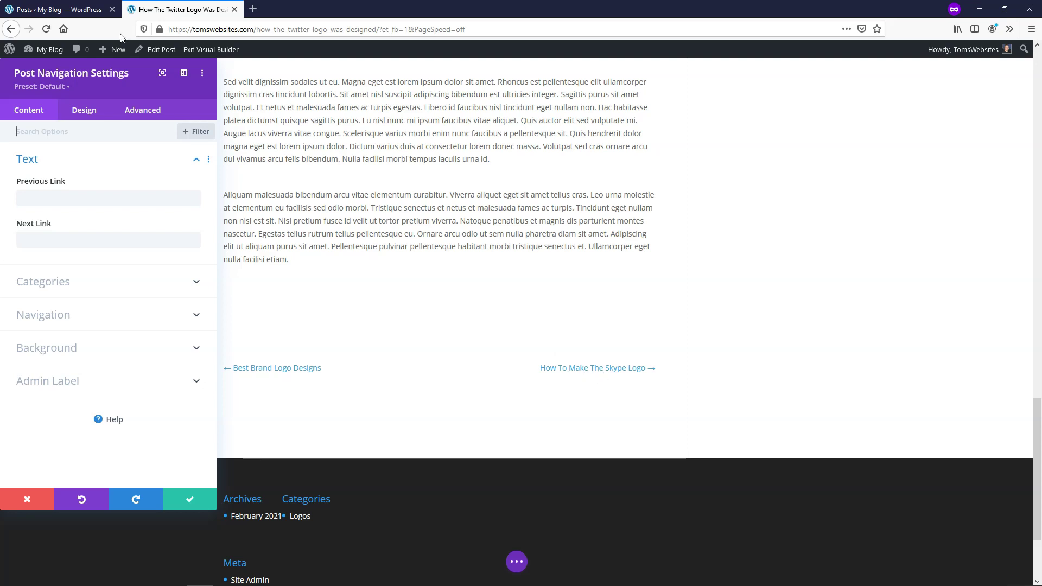
left_click(81, 10)
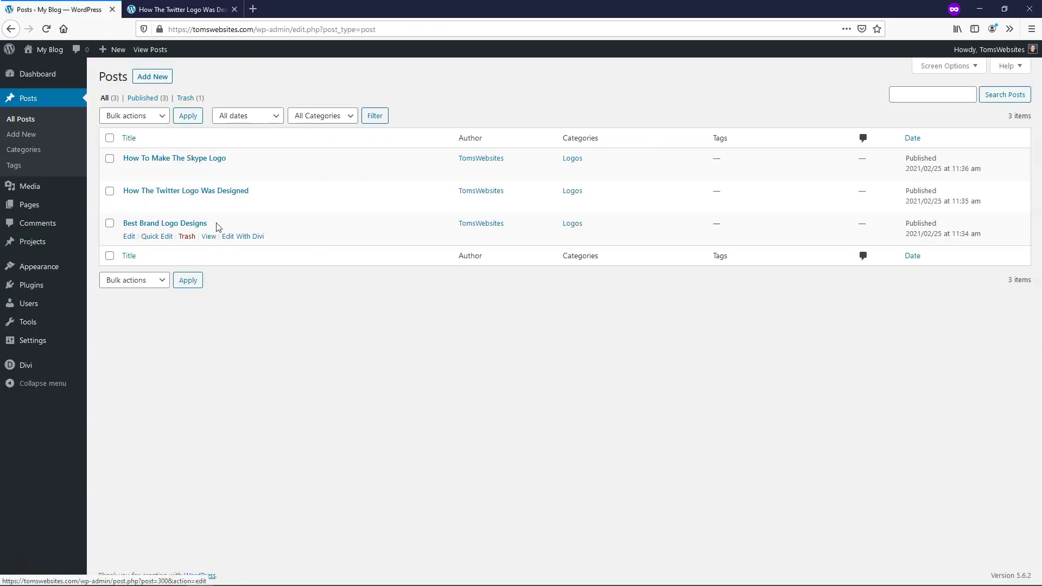
left_click(179, 9)
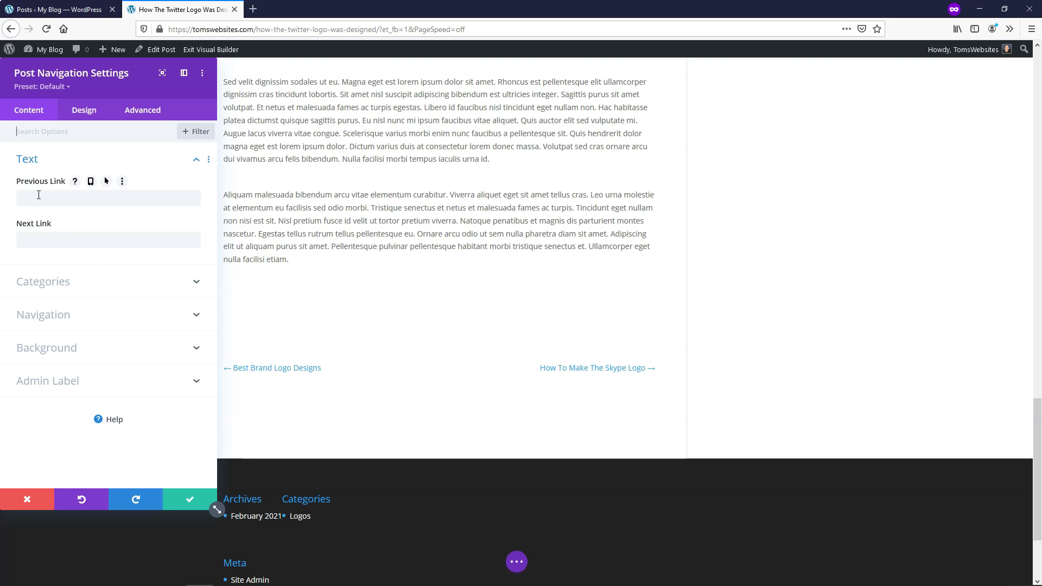
type("Previous")
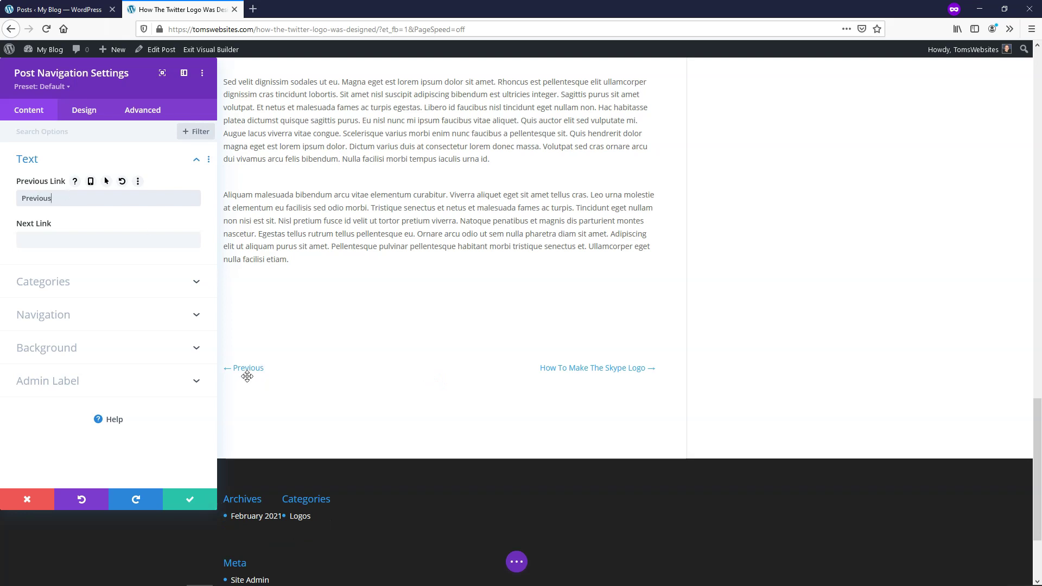
left_click_drag(54, 199, 8, 199)
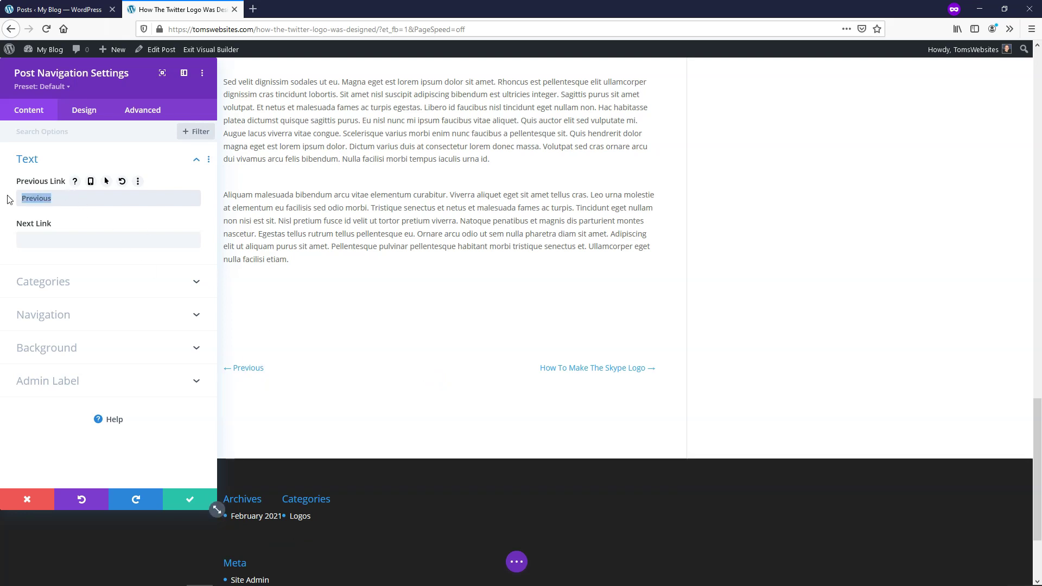
key("BackSpace")
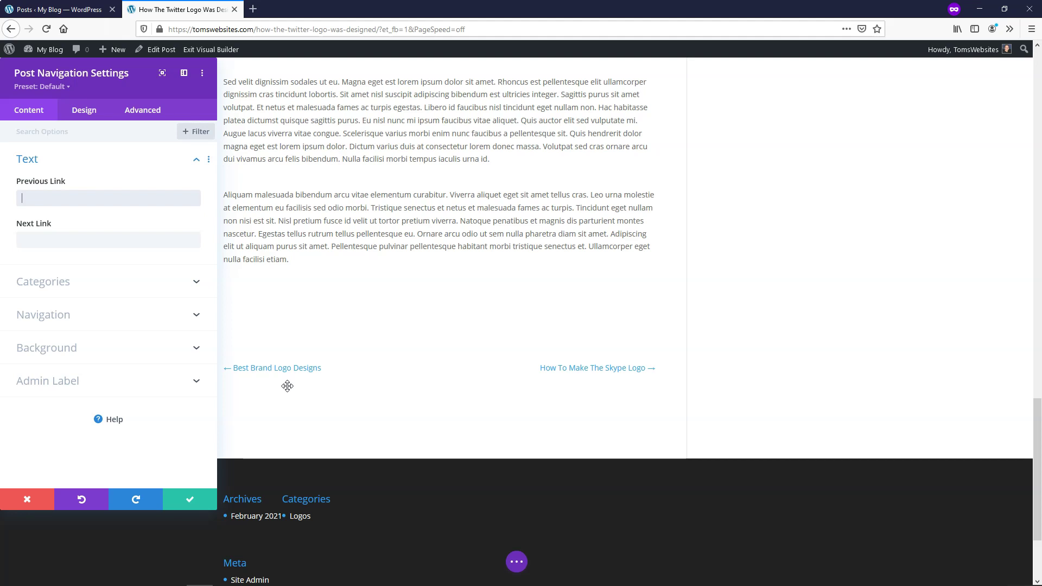
Step: In Categories, switch Navigate Within Current Category to YES and then back to NO
left_click(185, 282)
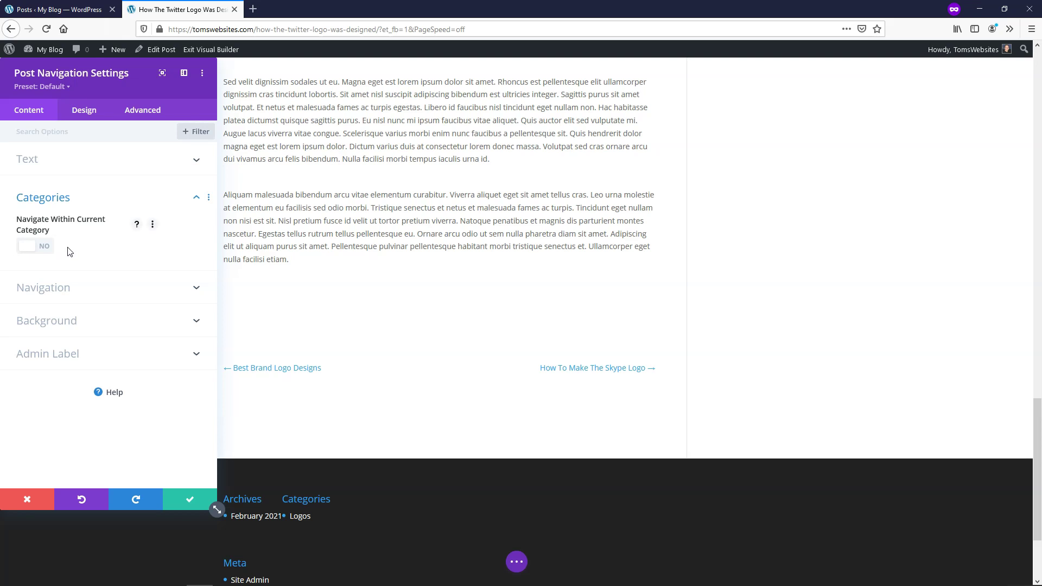
left_click(34, 251)
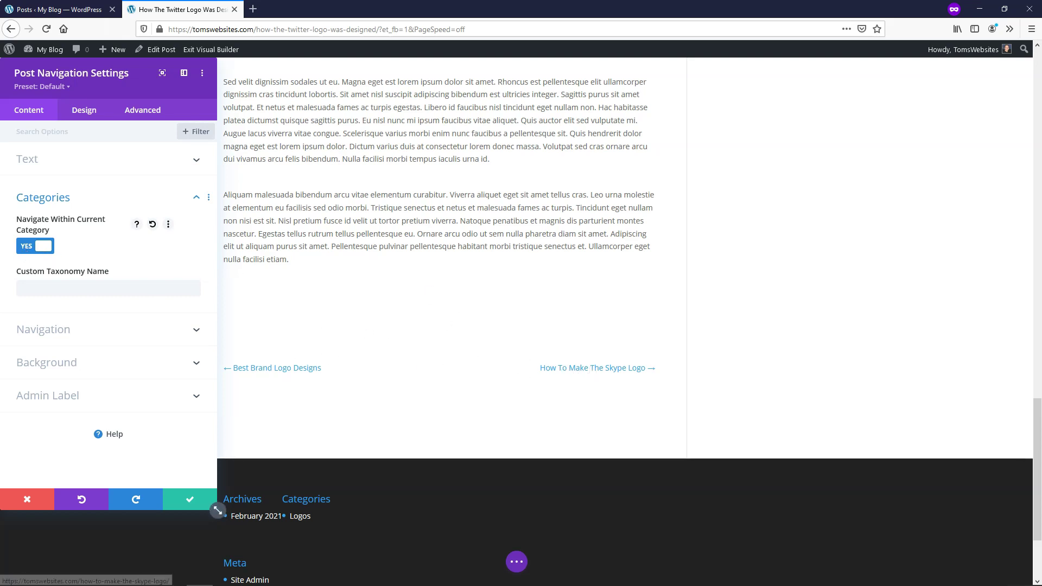
left_click(39, 247)
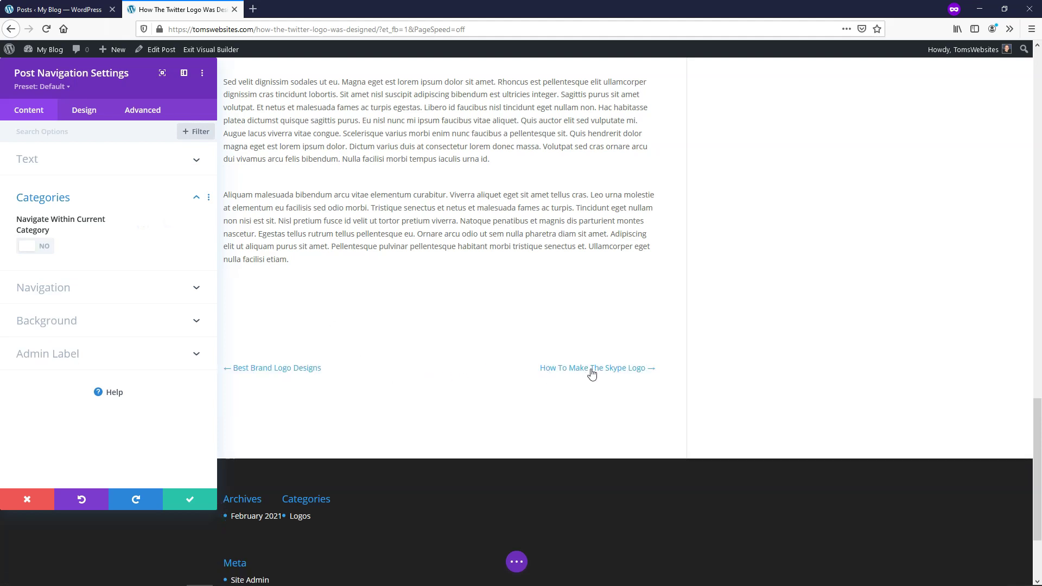
Step: Look at the Skype post from the Posts list, then return to the builder's Post Navigation settings
left_click(58, 9)
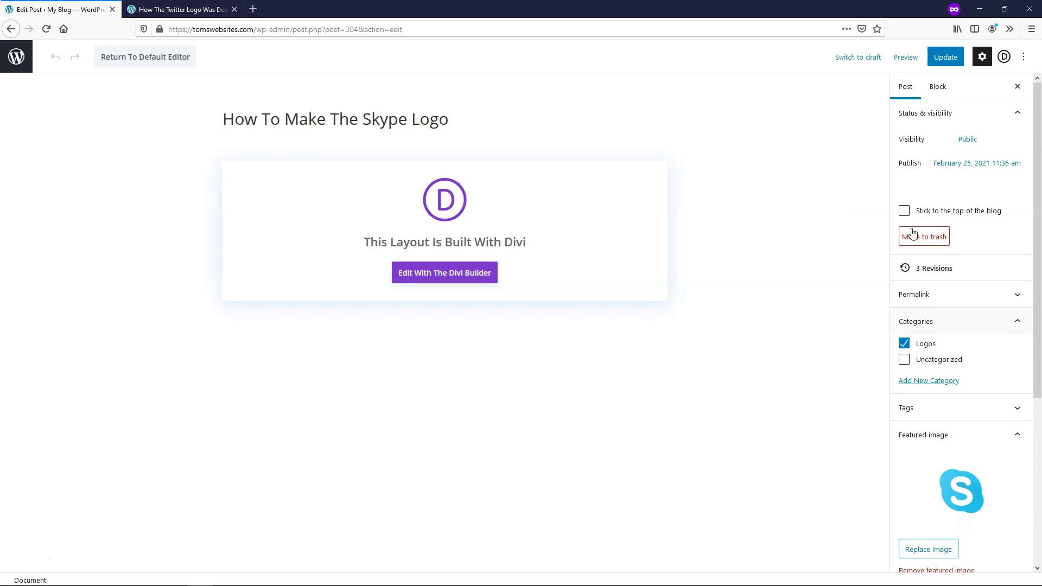
left_click(14, 64)
left_click(152, 9)
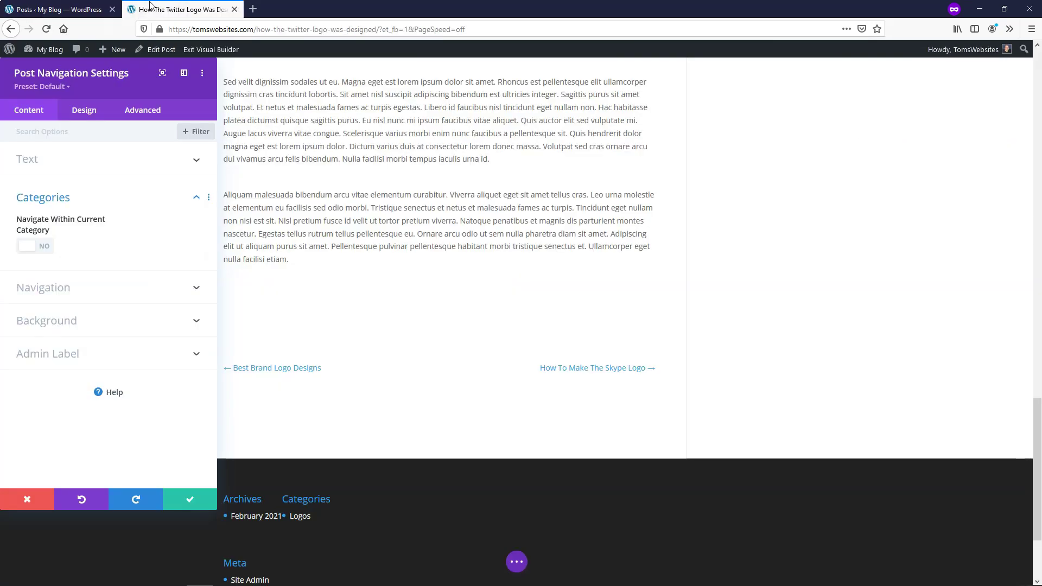
Step: Under Navigation, turn Show Next Post Link off and back on so both links stay visible
left_click(106, 288)
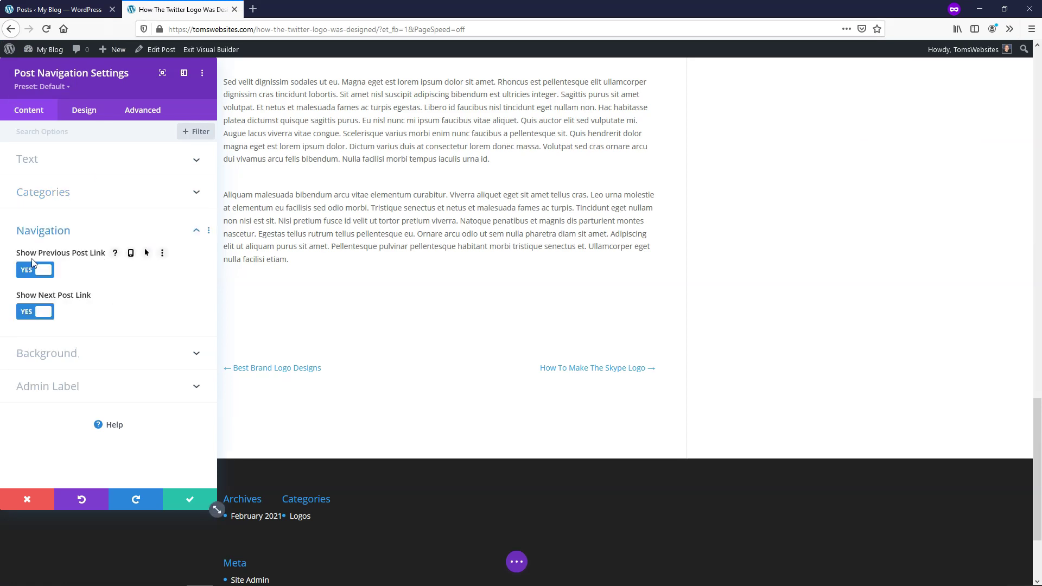
left_click(31, 312)
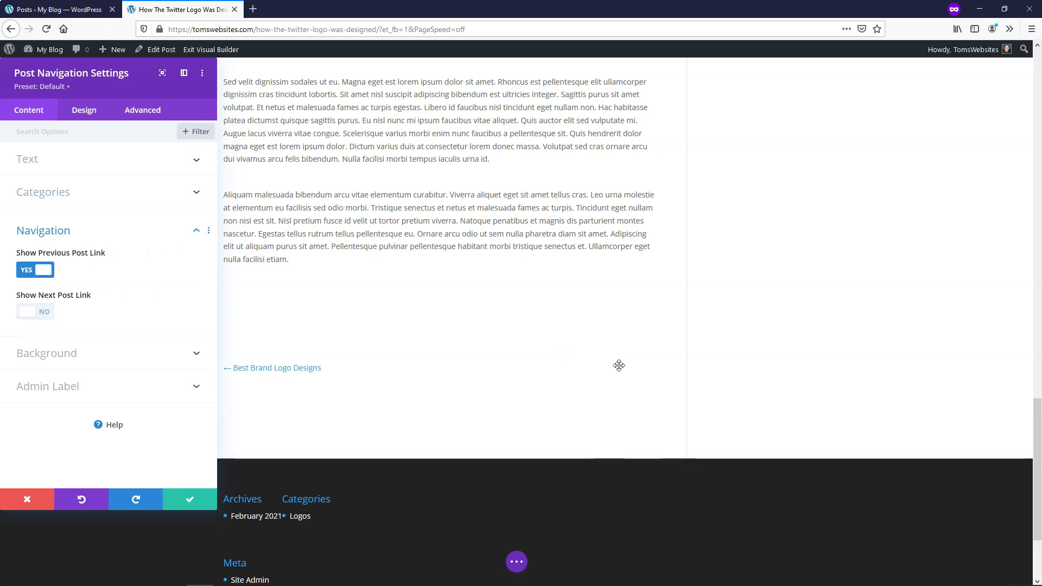
left_click(48, 312)
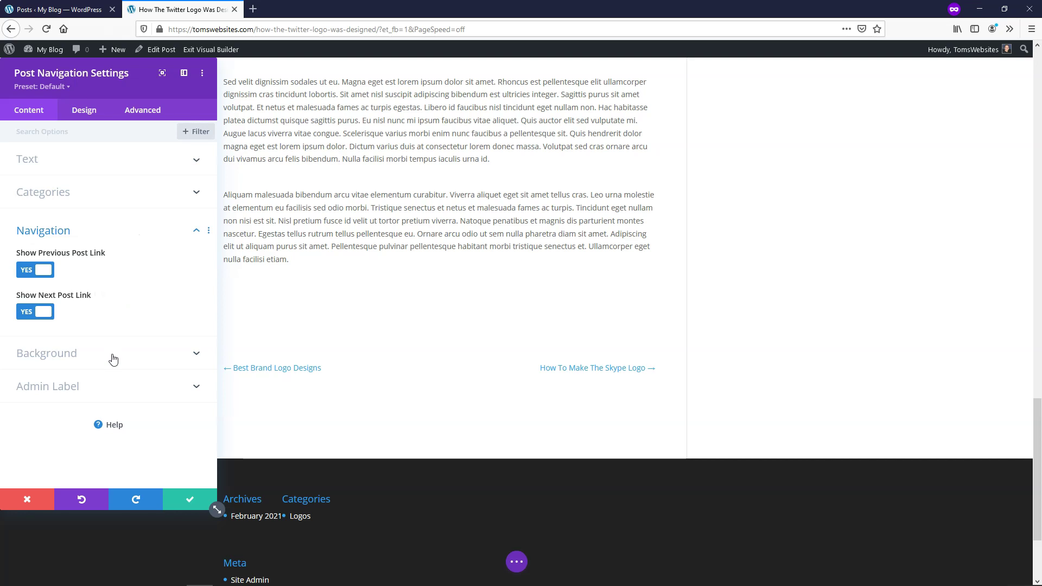
Step: Set the links' background to orange, darken it to #d15700 and copy the hex value
left_click(111, 358)
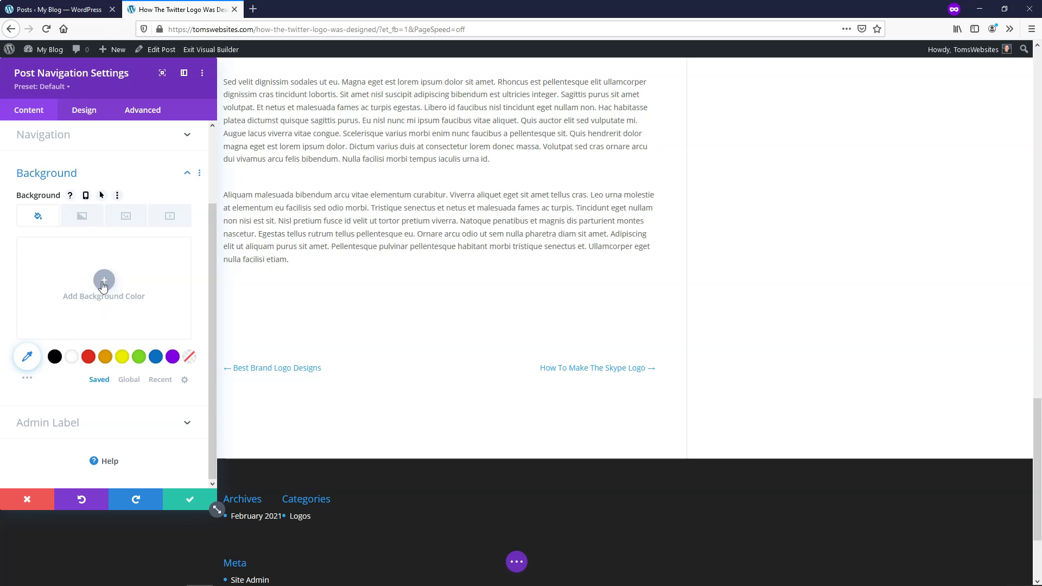
left_click(103, 281)
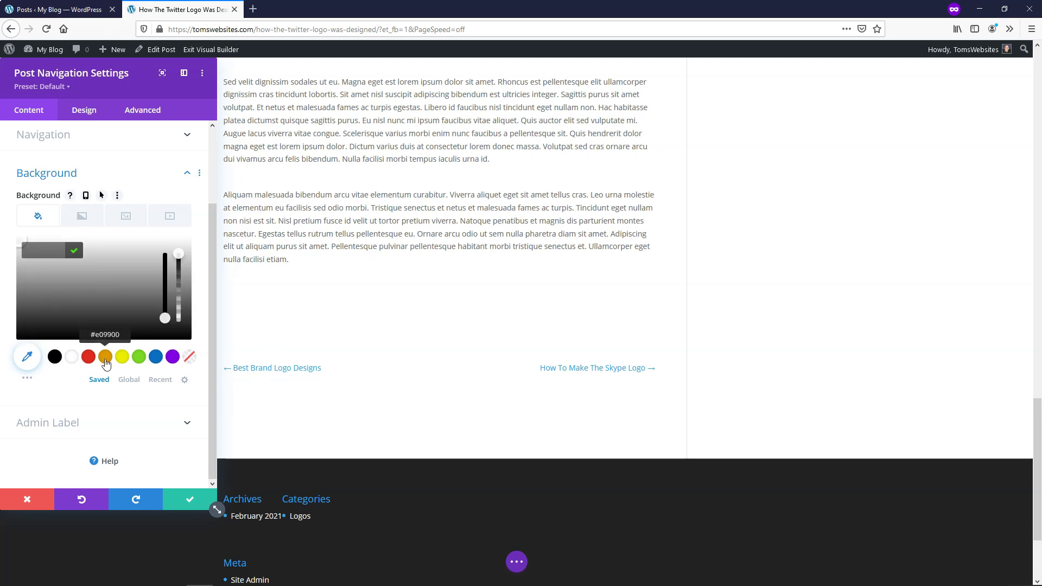
left_click(105, 358)
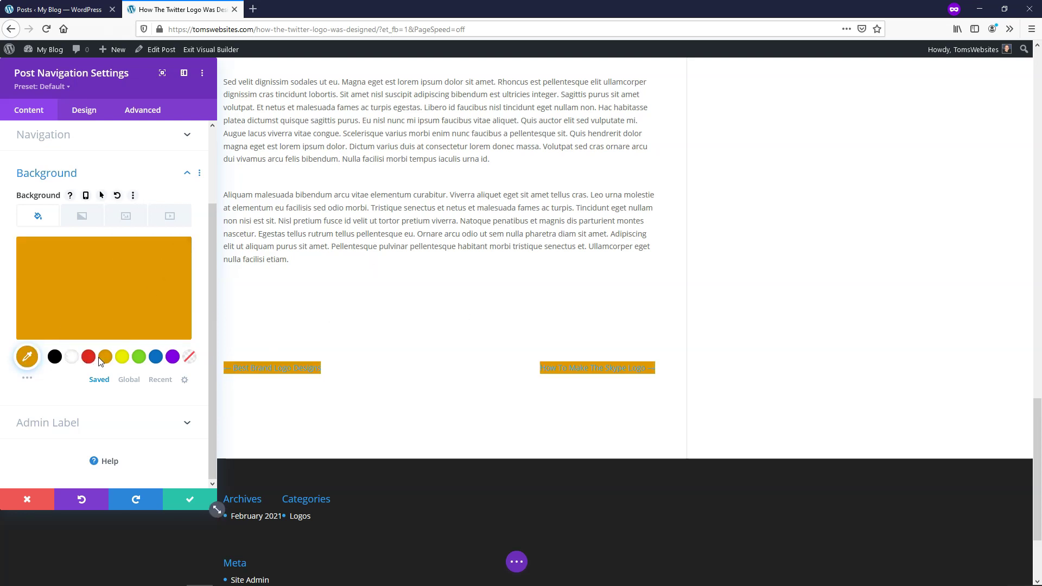
left_click(27, 356)
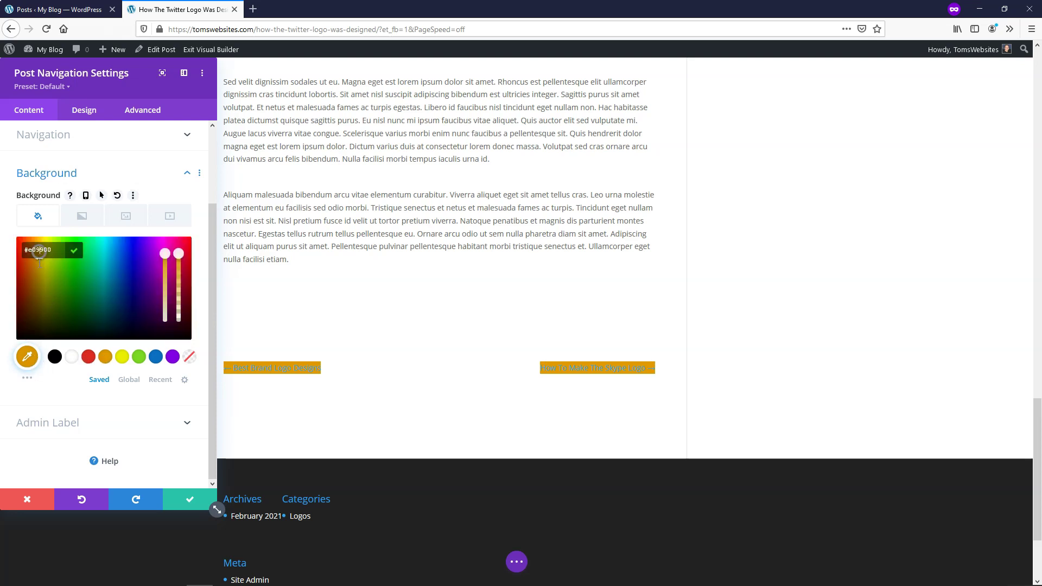
left_click_drag(38, 265, 31, 259)
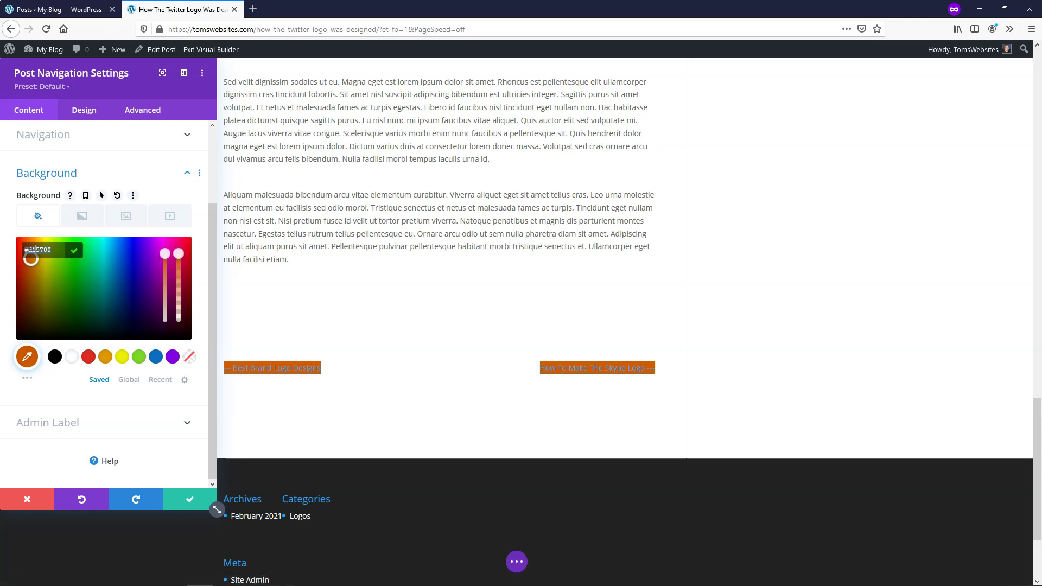
right_click(35, 249)
left_click(53, 282)
Step: Save the module settings, then reopen Post Navigation and expand its Background options
left_click(180, 503)
mouse_move(291, 378)
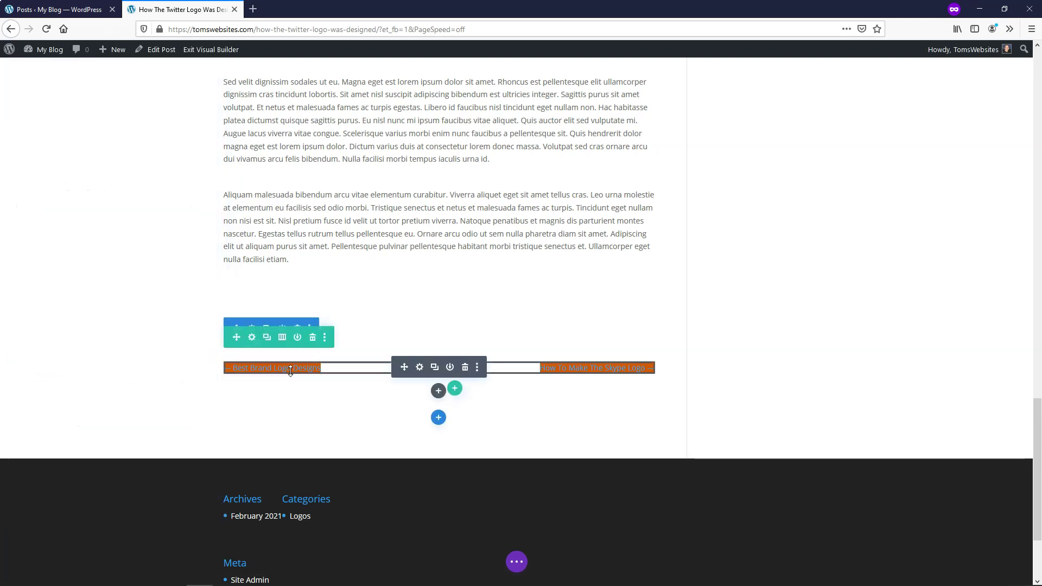
left_click(420, 368)
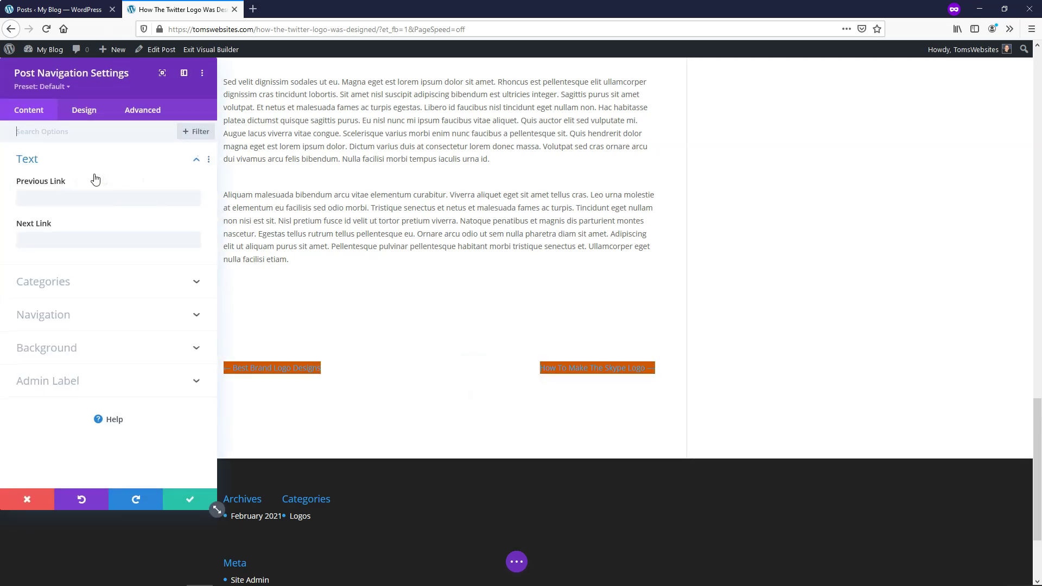
left_click(60, 354)
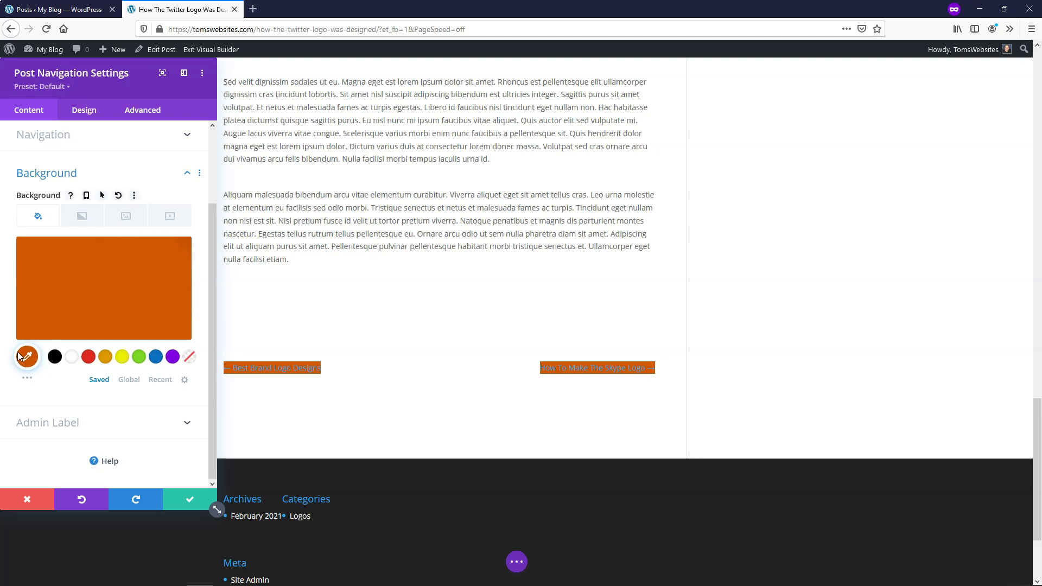
mouse_move(29, 296)
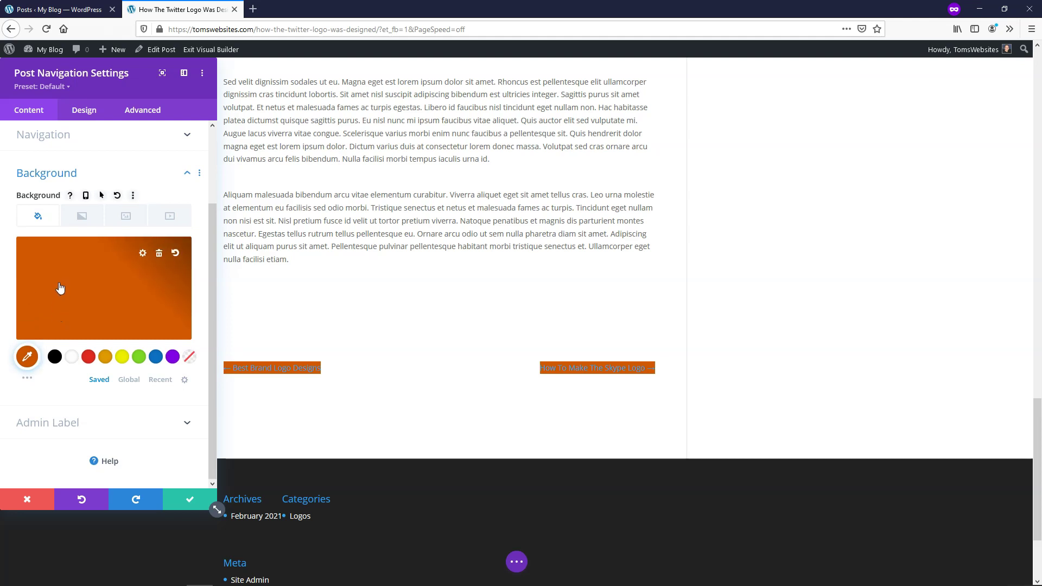
Step: Under Design > Links Text, choose white colour, Bold font weight and 16px text size
left_click(89, 112)
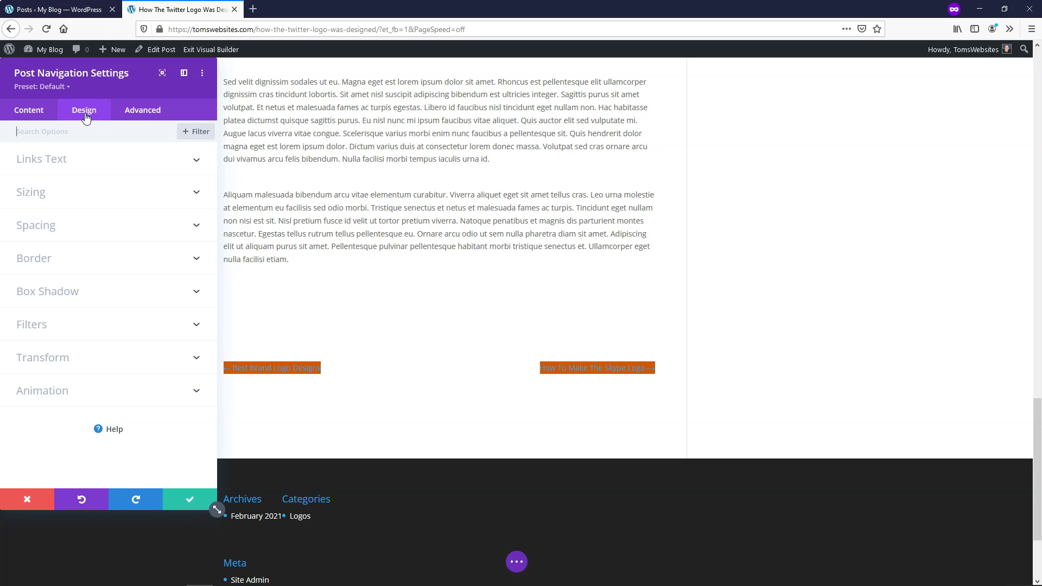
left_click(81, 166)
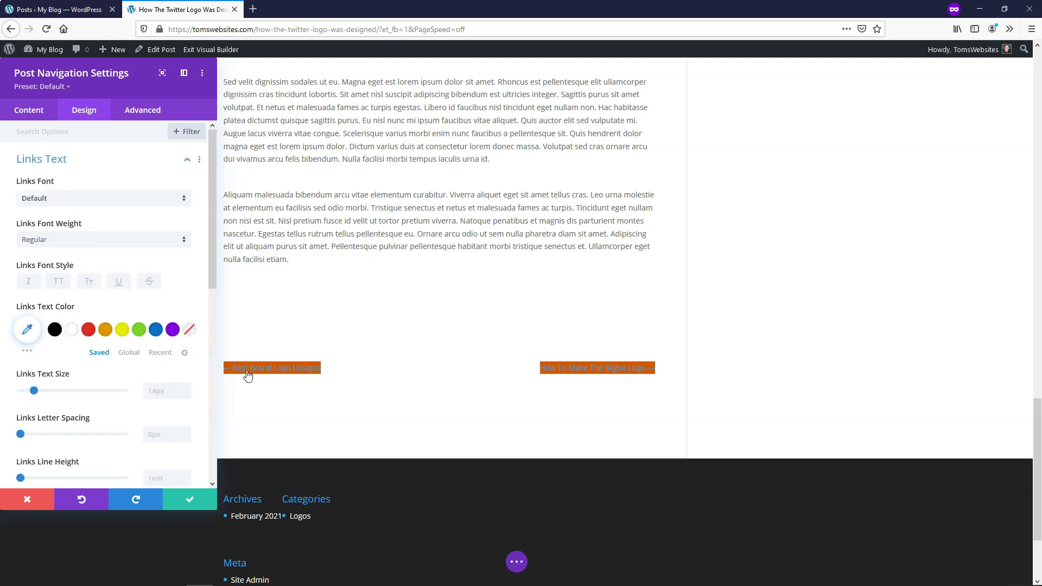
left_click(72, 337)
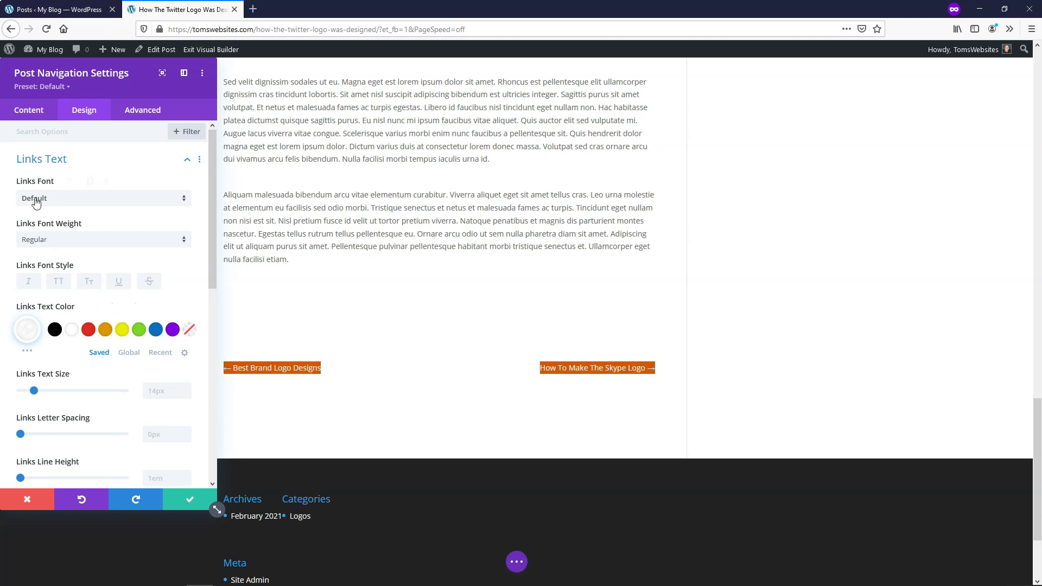
left_click(60, 242)
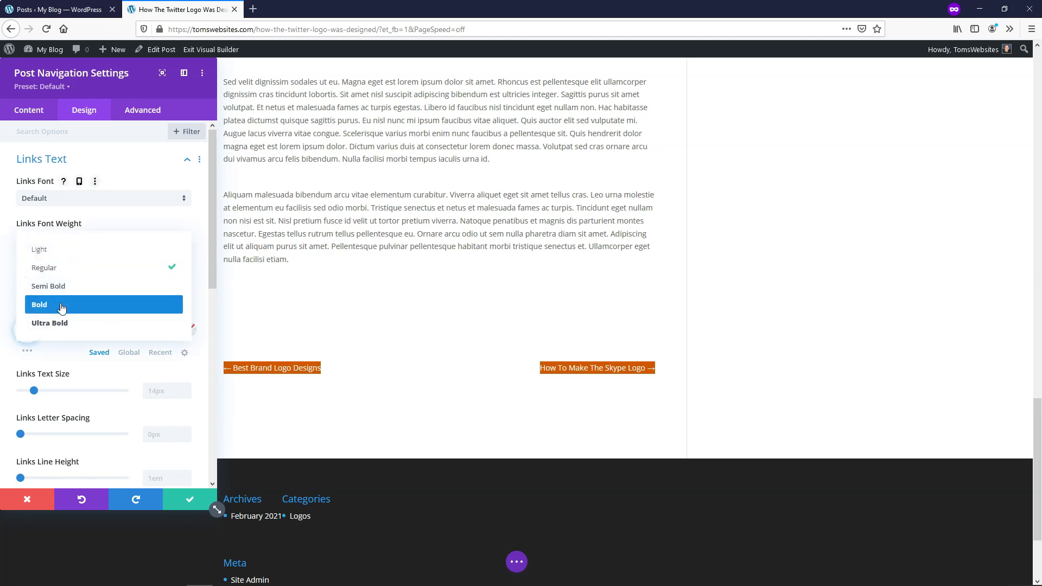
left_click(61, 305)
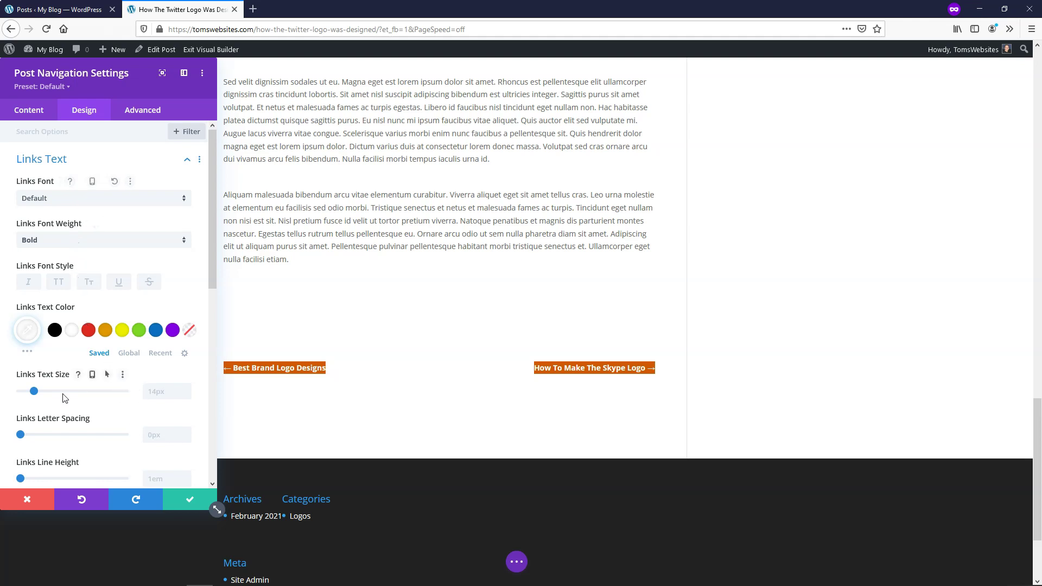
left_click_drag(33, 391, 38, 397)
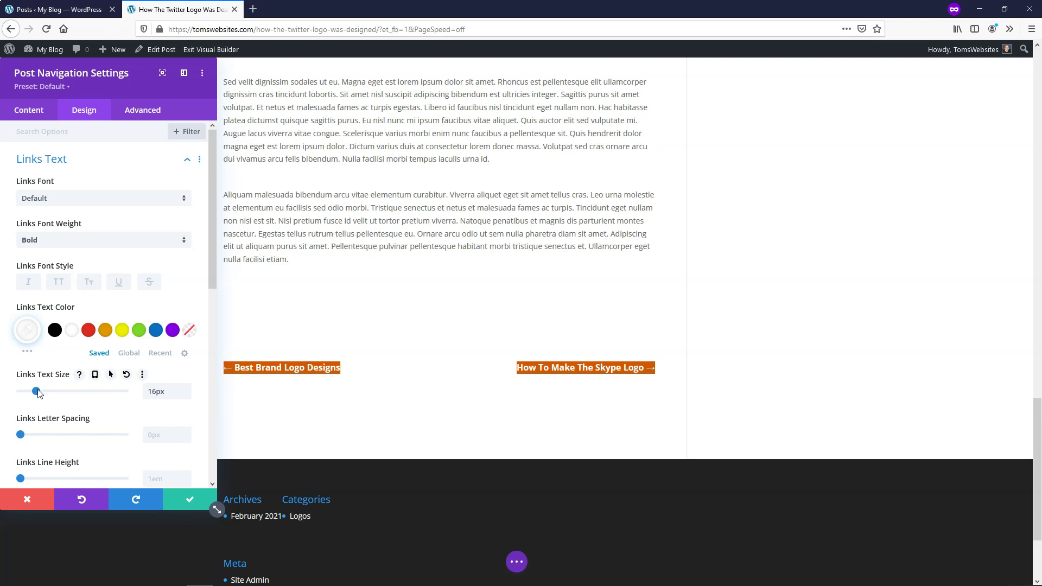
scroll(49, 363, "down", 7)
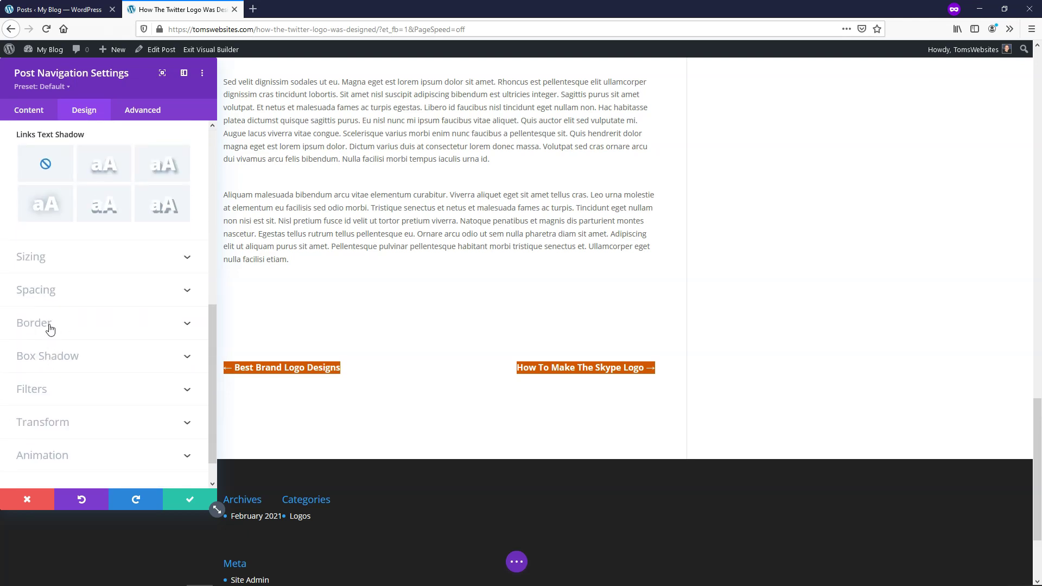
Step: Give both navigation links a 15px border coloured #d15700 to match their background
left_click(50, 329)
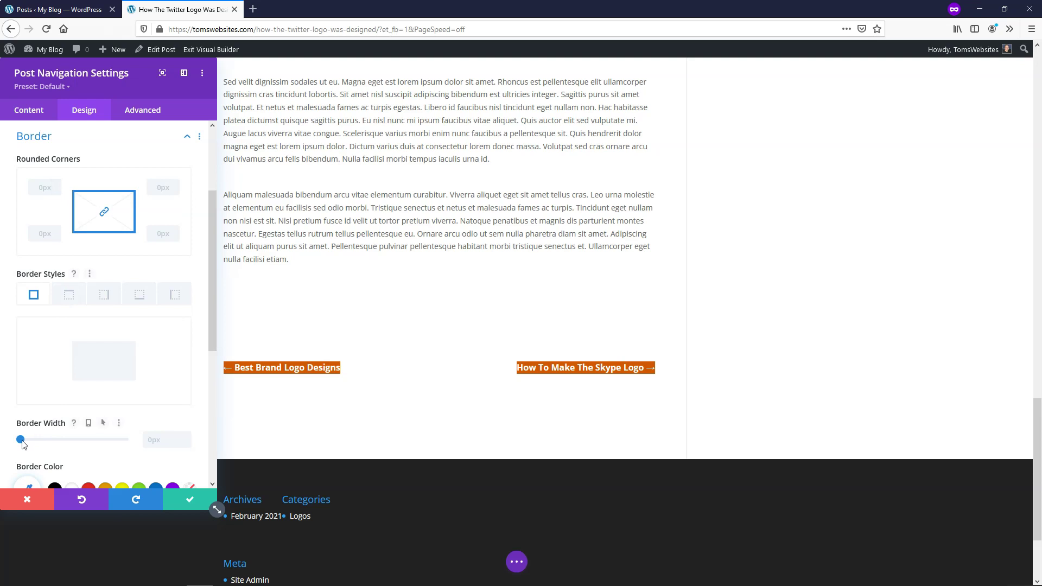
left_click_drag(24, 442, 53, 443)
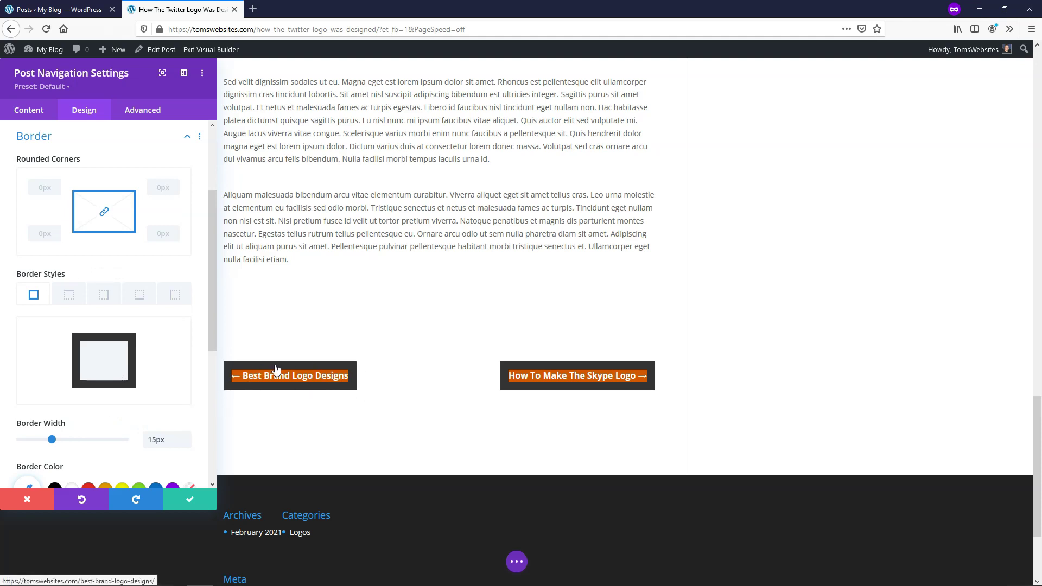
scroll(108, 396, "down", 3)
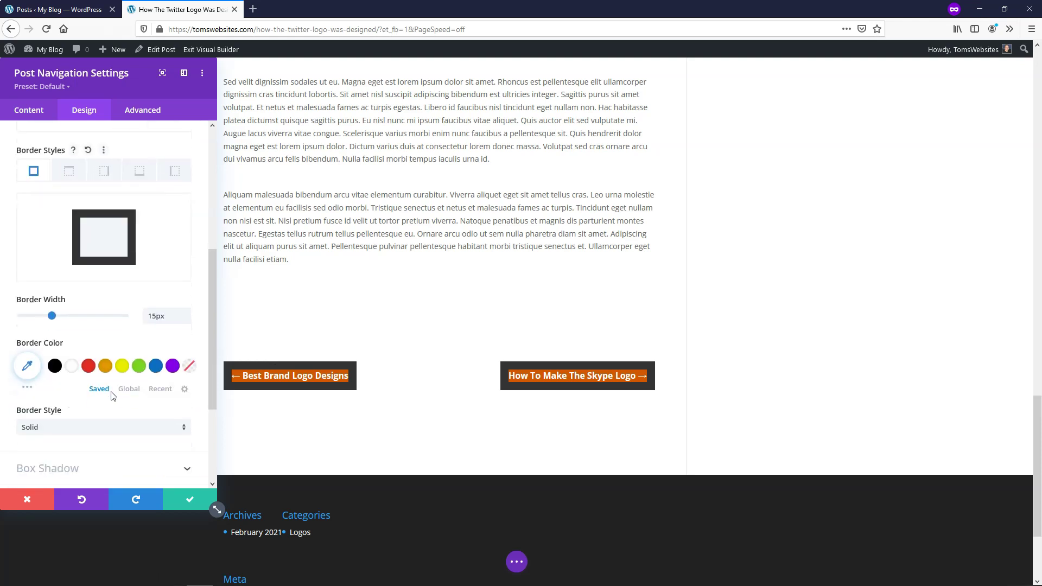
left_click(27, 365)
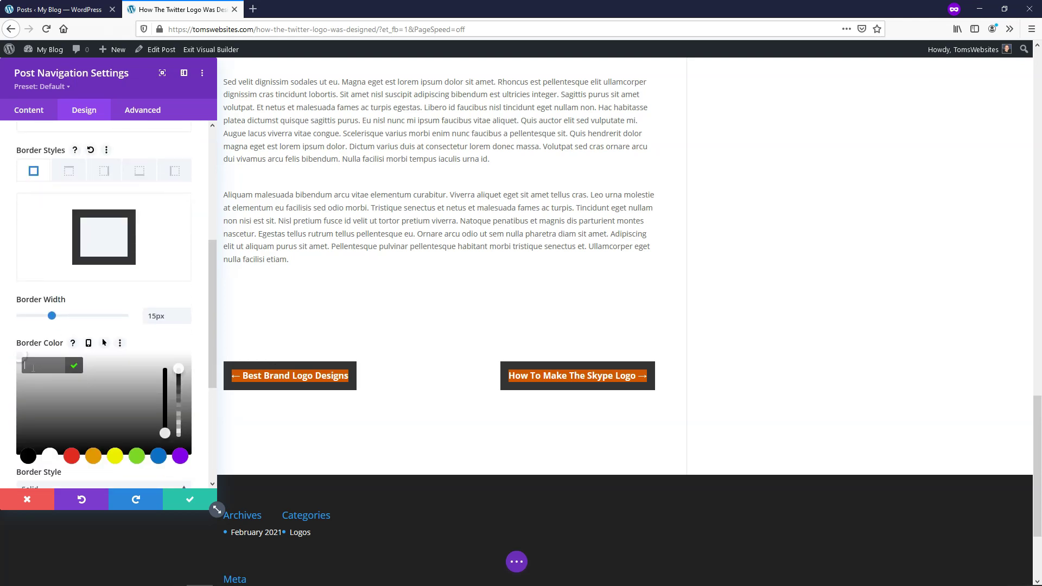
key("ctrl+v")
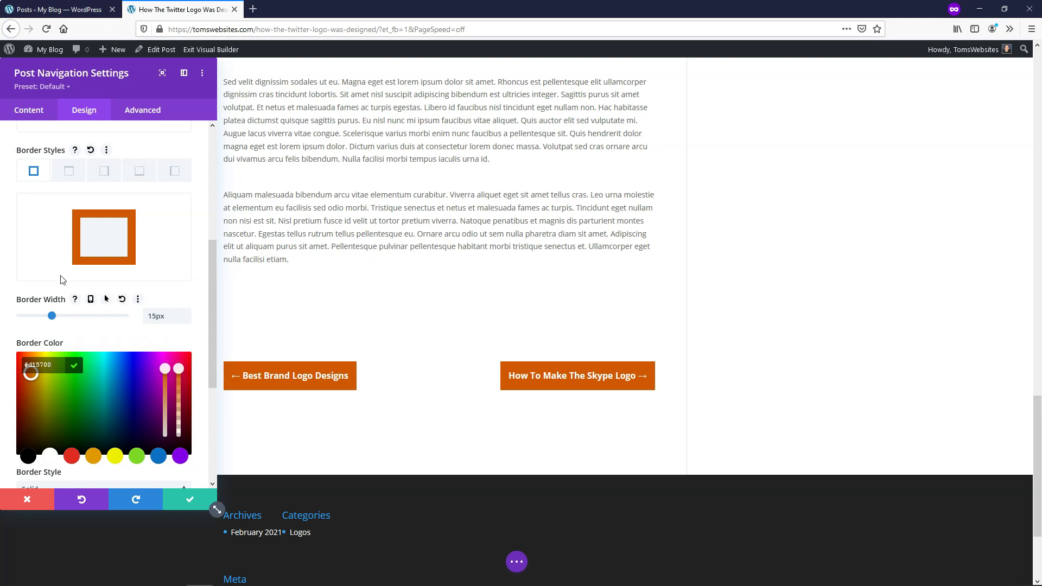
Step: Set all four linked corner radii of the navigation buttons to 50px
scroll(61, 275, "up", 3)
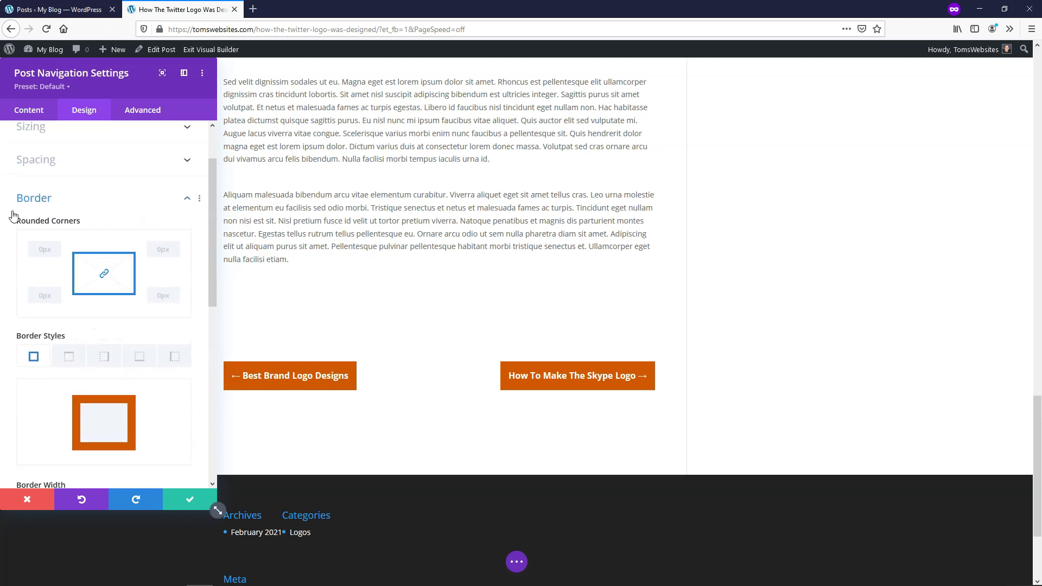
left_click(105, 276)
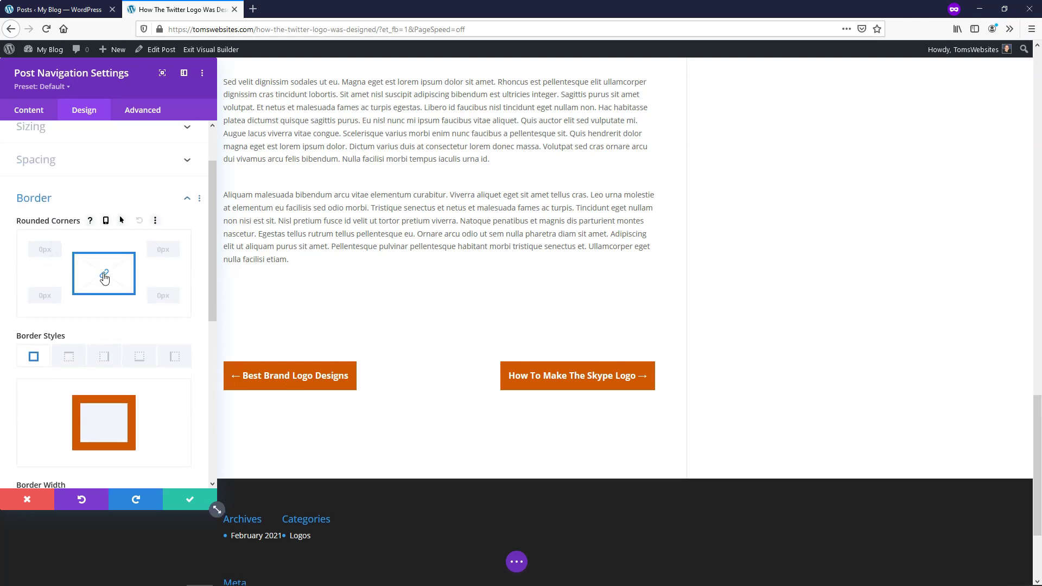
left_click(105, 279)
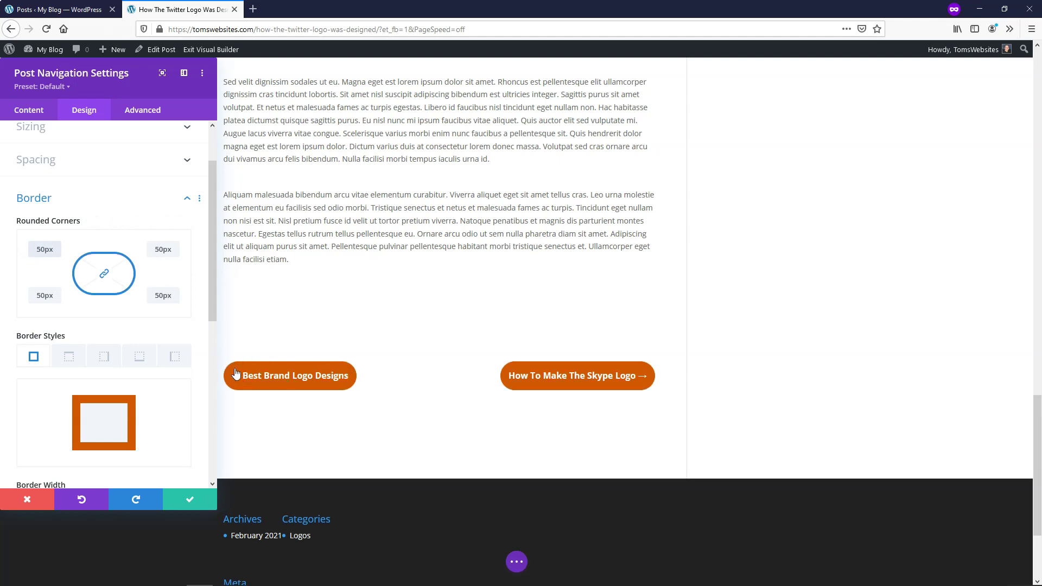
scroll(96, 222, "down", 2)
scroll(96, 222, "down", 5)
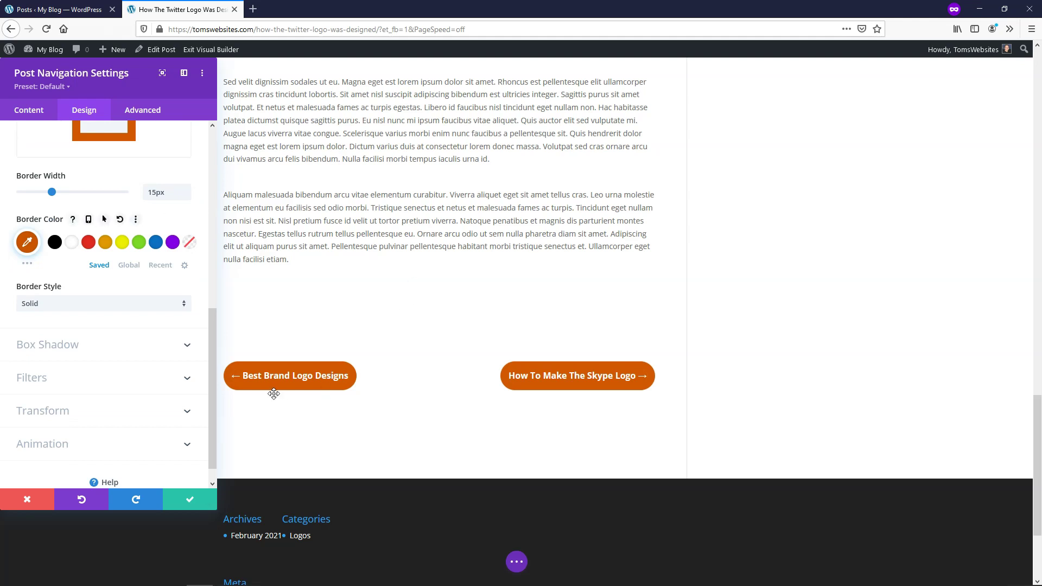
scroll(473, 305, "down", 2)
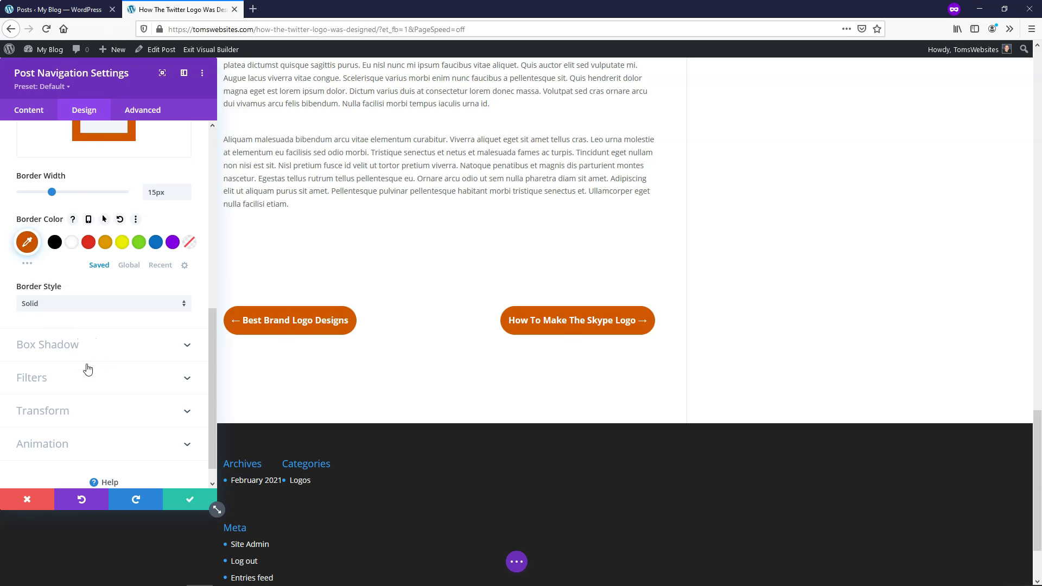
Step: Apply the bottom-left box shadow preset: hard grey shadow offset 10px right and down, 0px blur
left_click(60, 348)
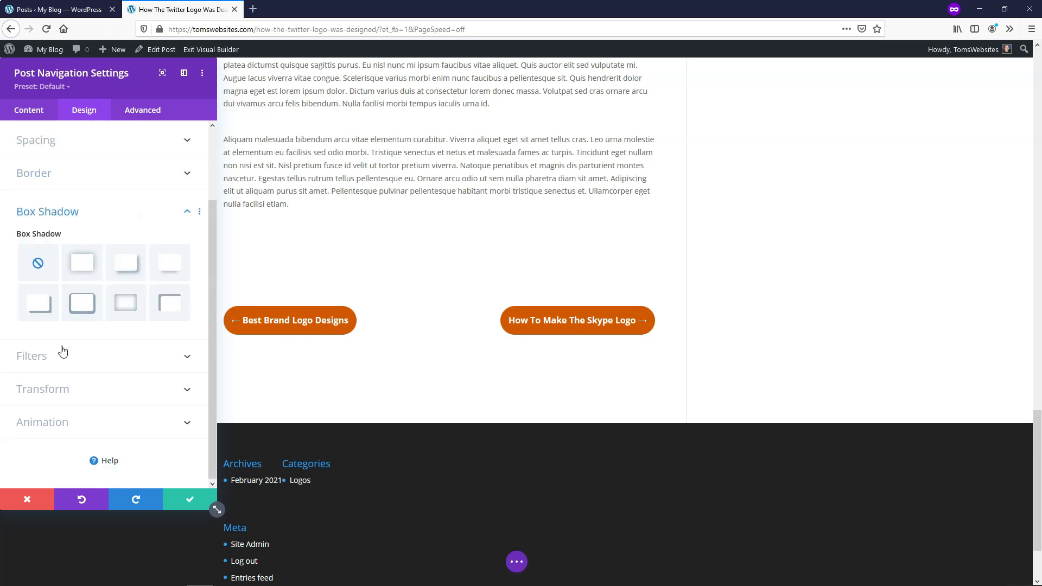
left_click(164, 271)
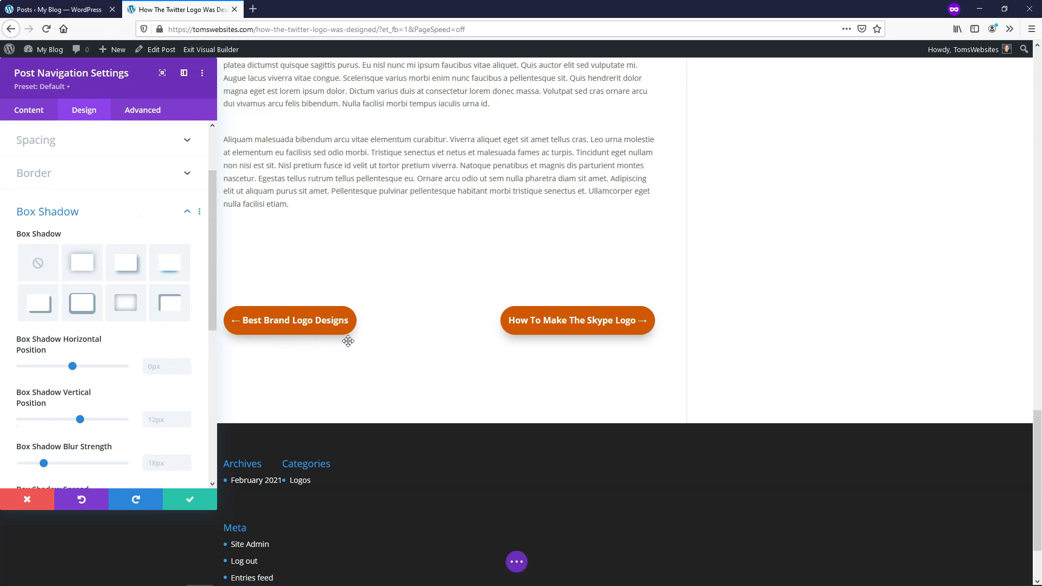
left_click(37, 308)
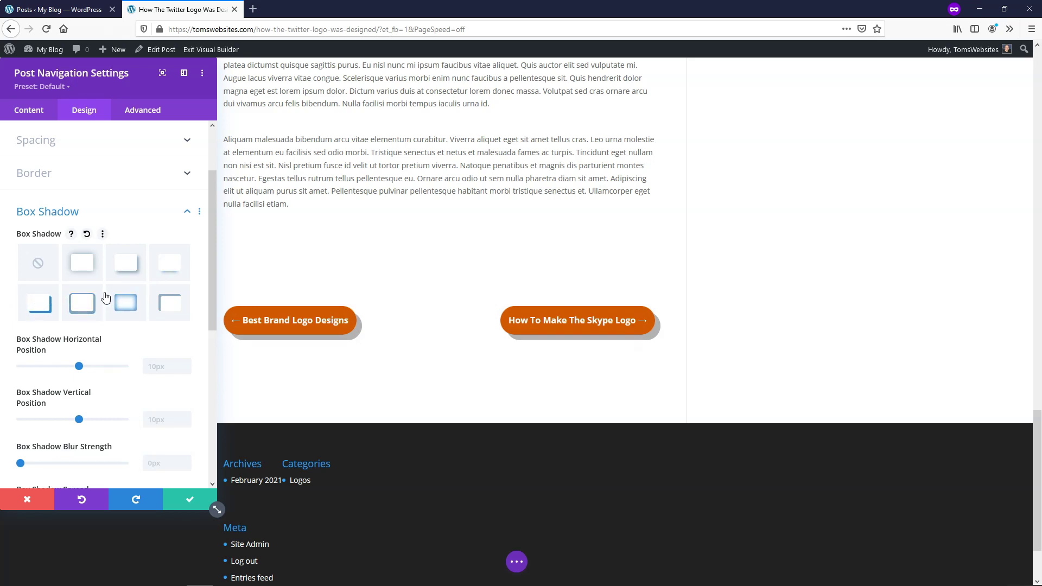
scroll(103, 298, "down", 5)
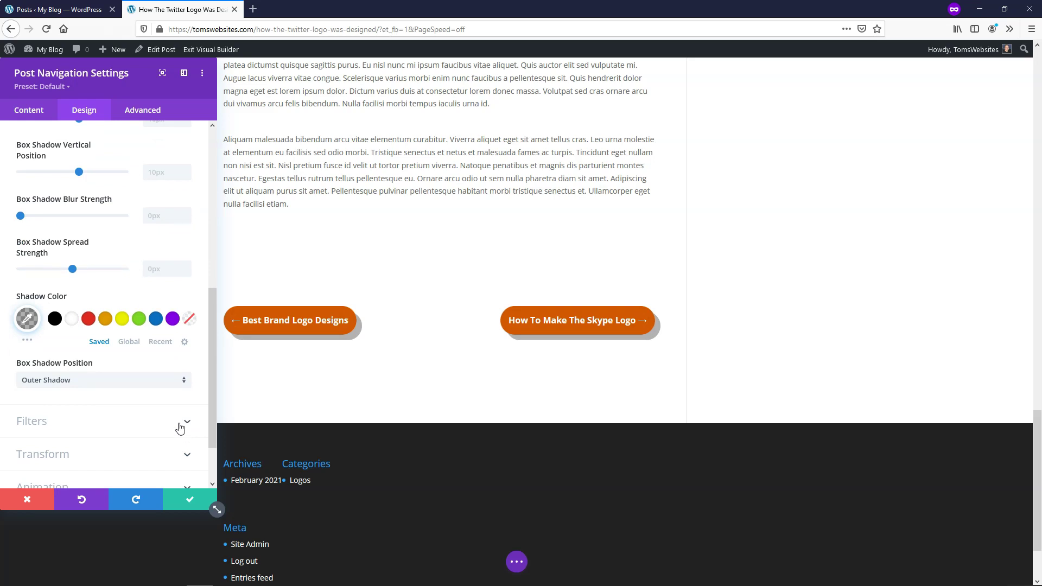
Step: Confirm the Post Navigation settings and save the page
left_click(190, 500)
left_click(513, 560)
left_click(1005, 564)
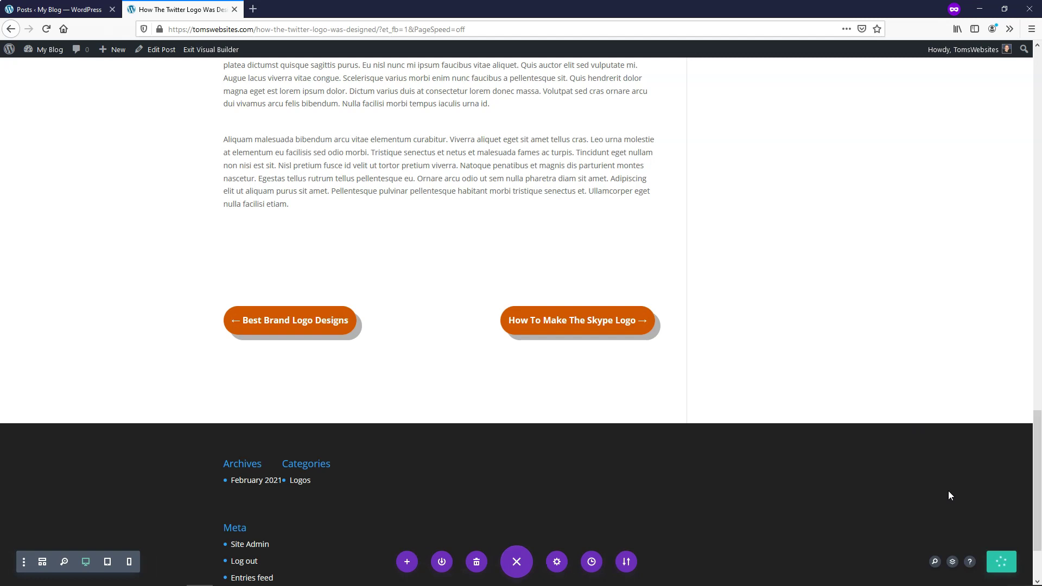